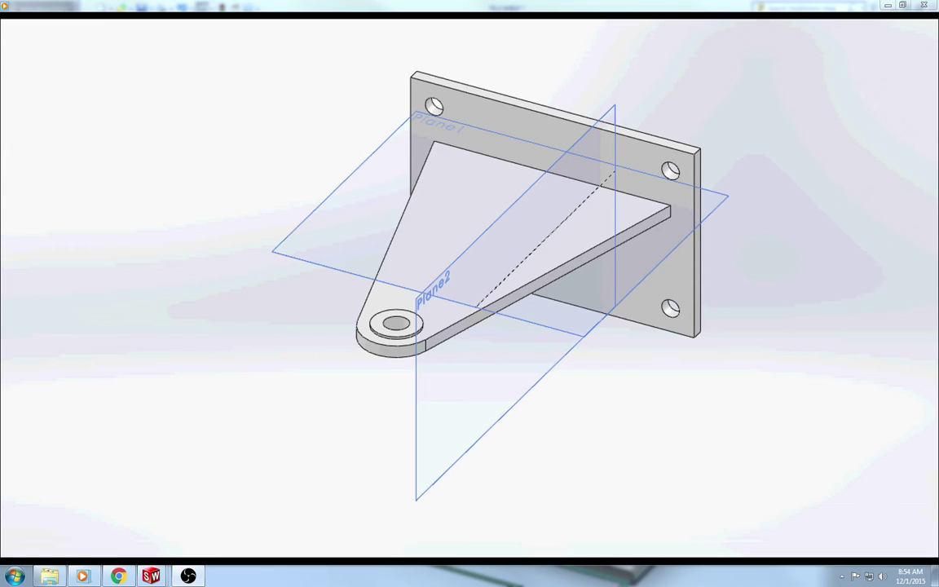
- Play the preview clip of the finished shelf bracket, switch to SOLIDWORKS and examine the shelf part's ribs and underside
{"action": "left_click", "coordinate": [469, 549]}
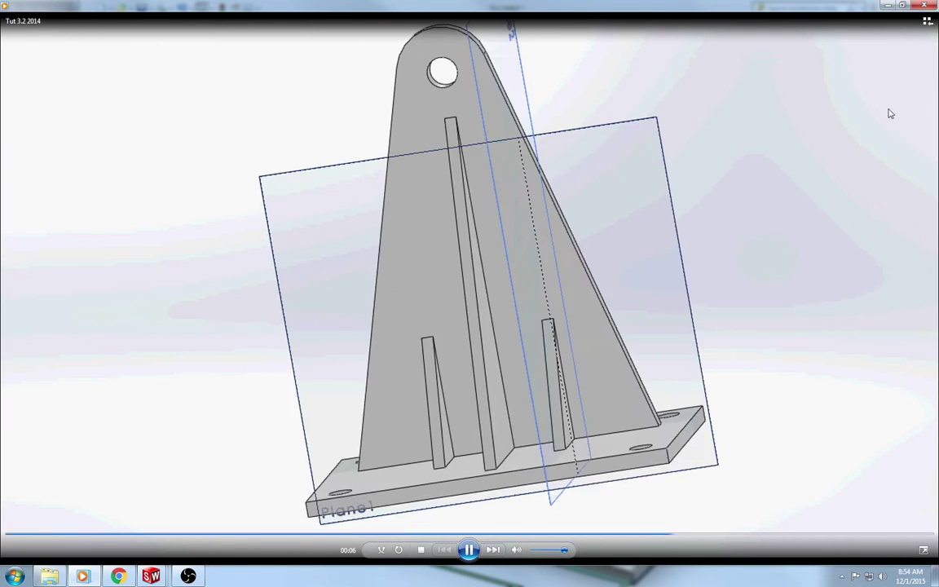
{"action": "left_click", "coordinate": [887, 6]}
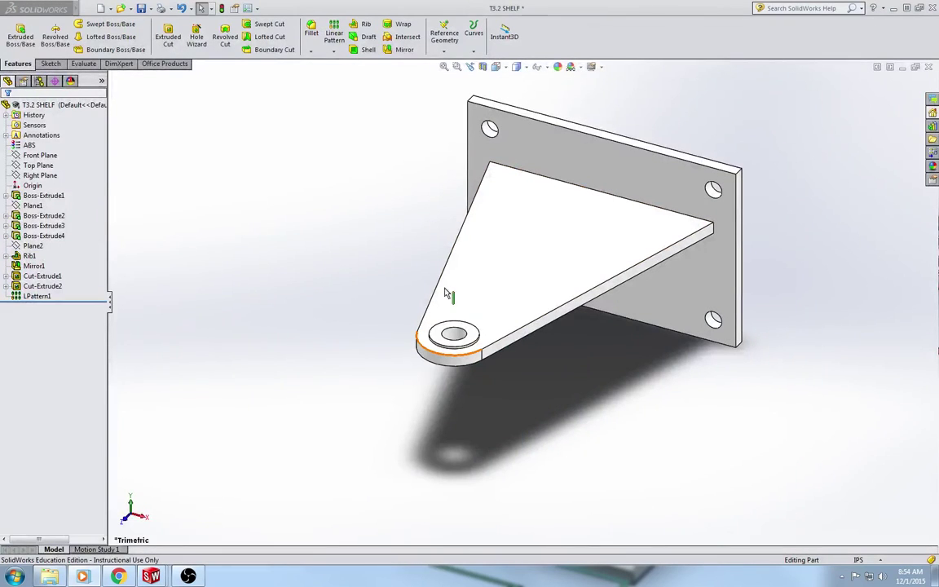
{"action": "middle_click_drag", "start_coordinate": [340, 231], "coordinate": [345, 119]}
- Create a new part document and check its overall drafting standard in the document properties
{"action": "left_click", "coordinate": [81, 10]}
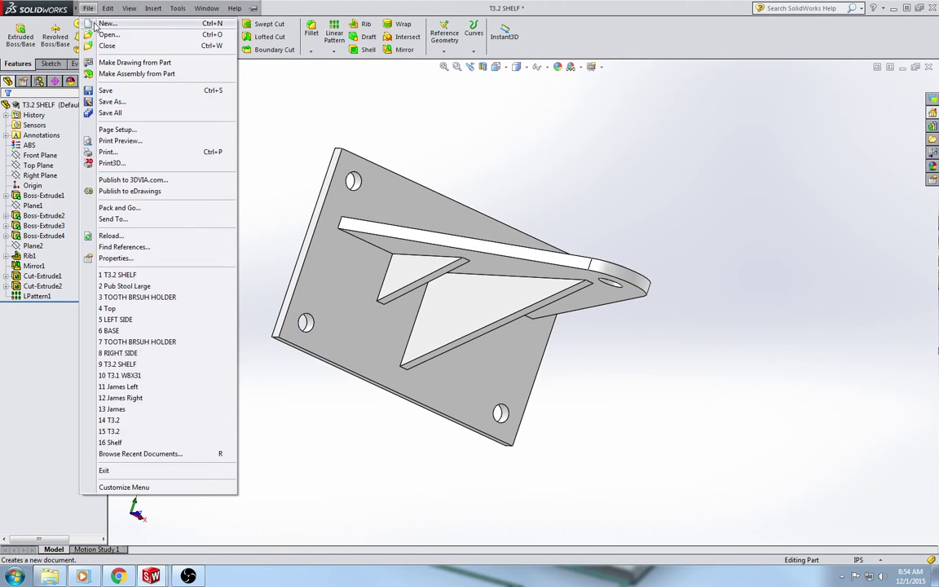
{"action": "left_click", "coordinate": [106, 19]}
{"action": "left_click", "coordinate": [393, 362]}
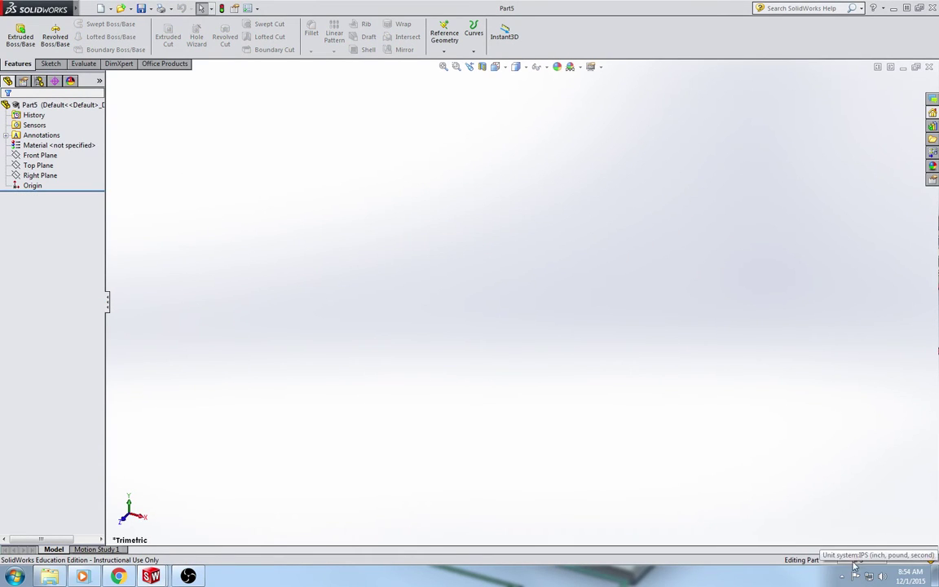
{"action": "left_click", "coordinate": [247, 9]}
{"action": "left_click", "coordinate": [297, 96]}
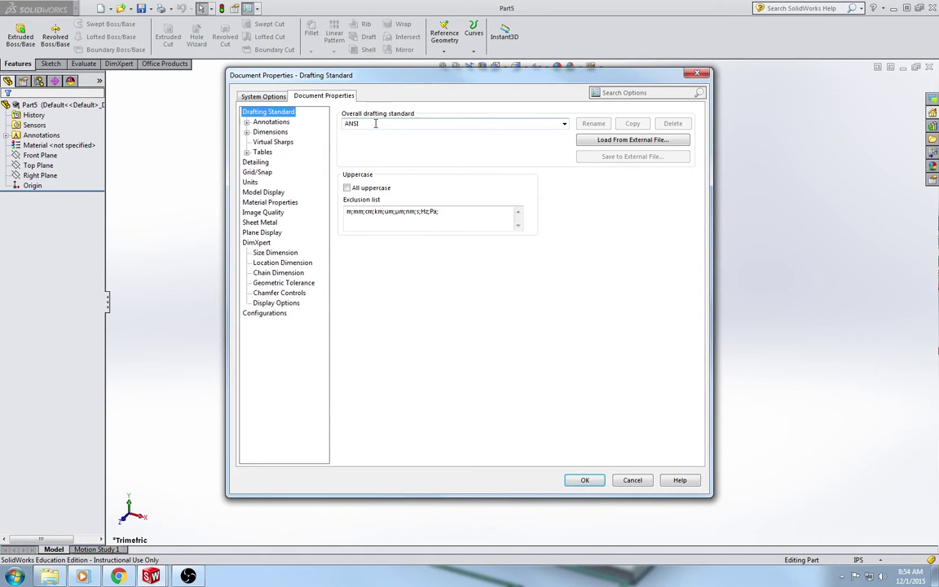
{"action": "left_click", "coordinate": [695, 74]}
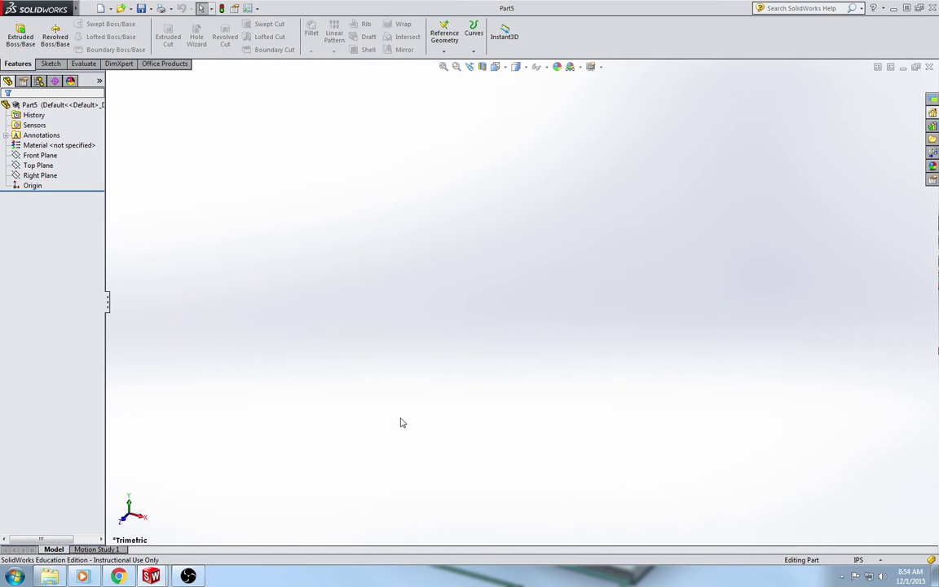
- Start an extruded boss on the Front Plane and sketch a center rectangle about 7.5 in wide, centred on the origin
{"action": "left_click", "coordinate": [27, 45]}
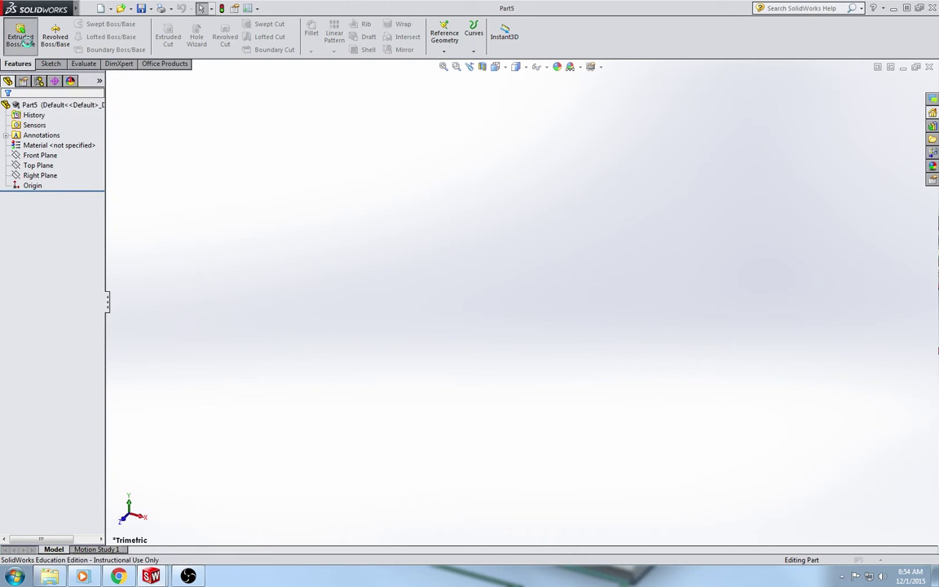
{"action": "left_click", "coordinate": [388, 184]}
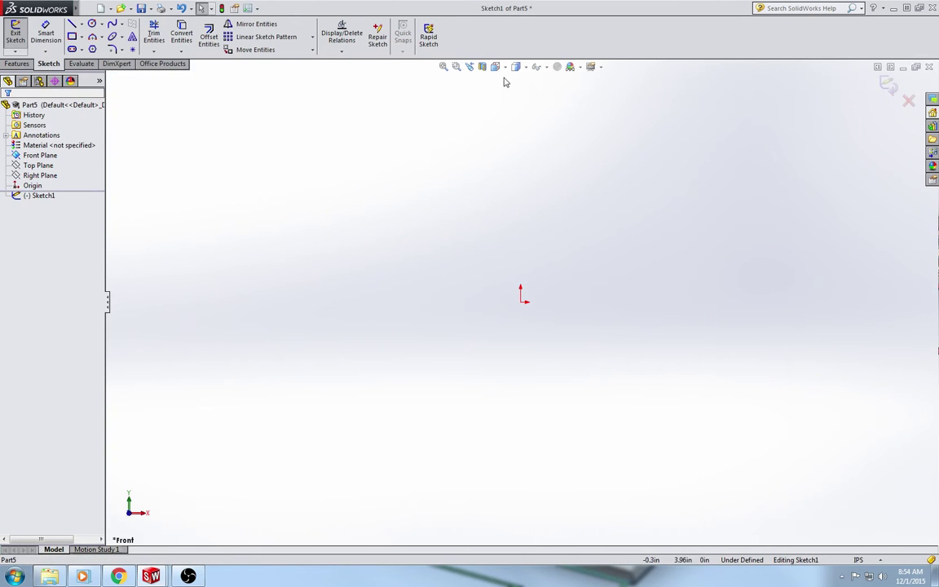
{"action": "left_click", "coordinate": [79, 37]}
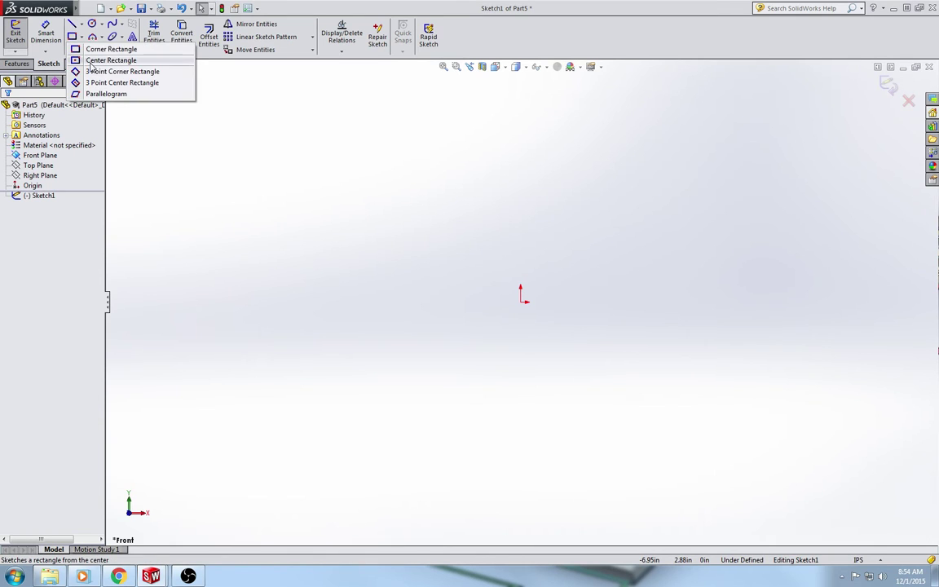
{"action": "left_click", "coordinate": [85, 60]}
{"action": "left_click", "coordinate": [521, 301]}
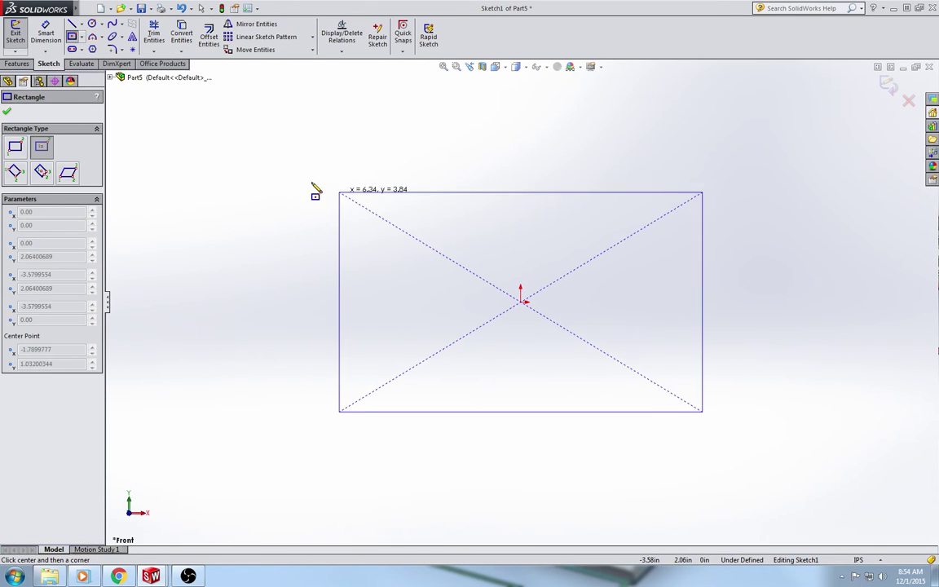
{"action": "left_click", "coordinate": [305, 179]}
- Dimension the rectangle to 6 in wide and 4 in high
{"action": "left_click", "coordinate": [47, 36]}
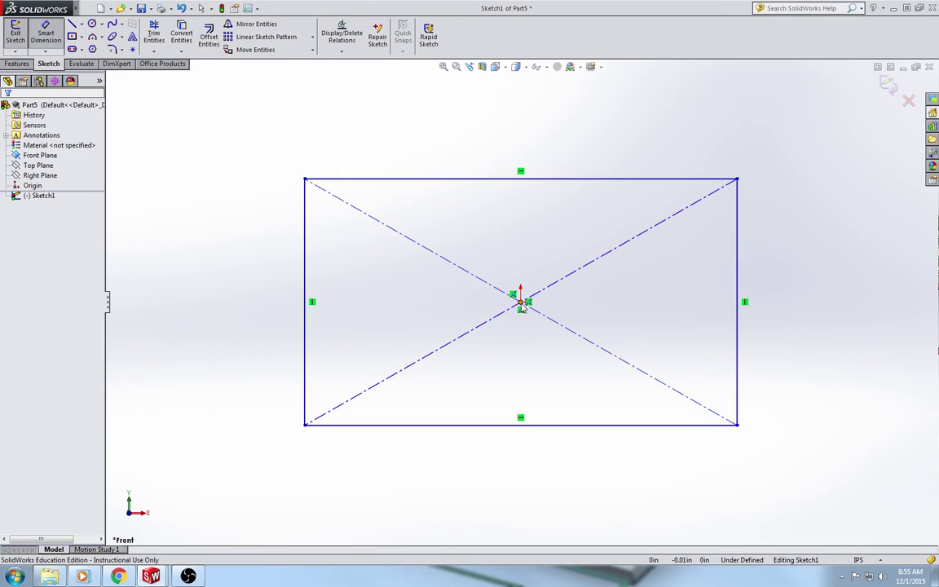
{"action": "left_click", "coordinate": [536, 178]}
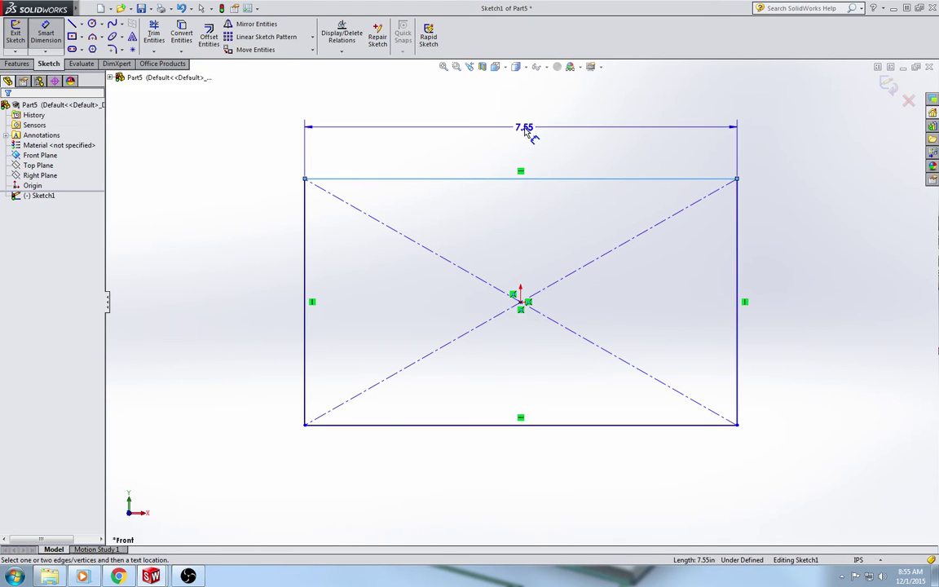
{"action": "left_click", "coordinate": [527, 128]}
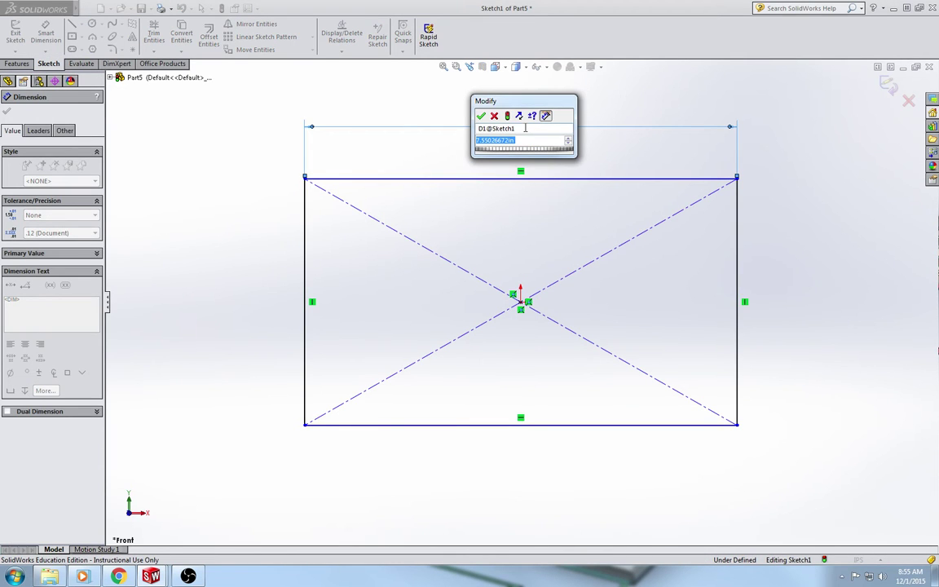
{"action": "type", "text": "6"}
{"action": "key", "text": "Return"}
{"action": "left_click", "coordinate": [736, 290]}
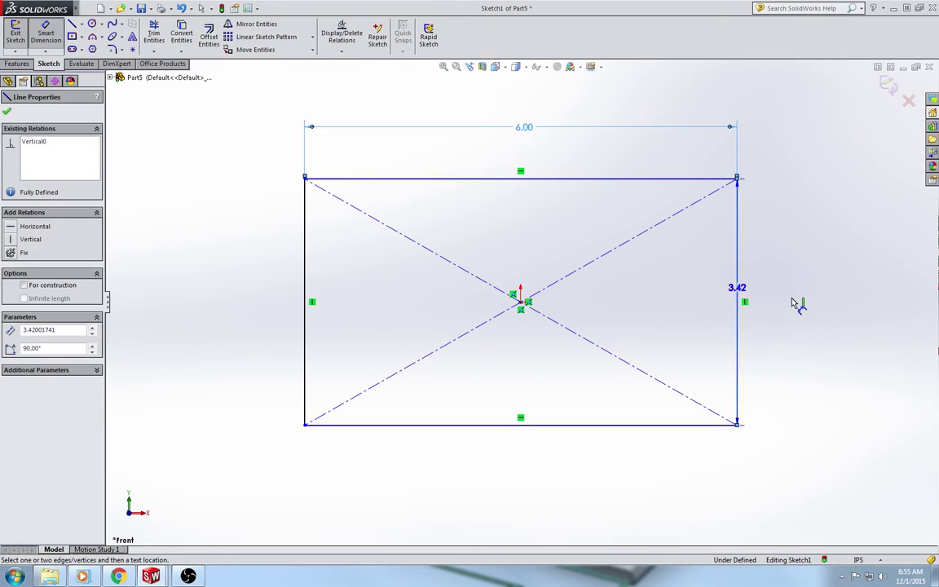
{"action": "left_click", "coordinate": [793, 305]}
{"action": "type", "text": "4"}
{"action": "key", "text": "Return"}
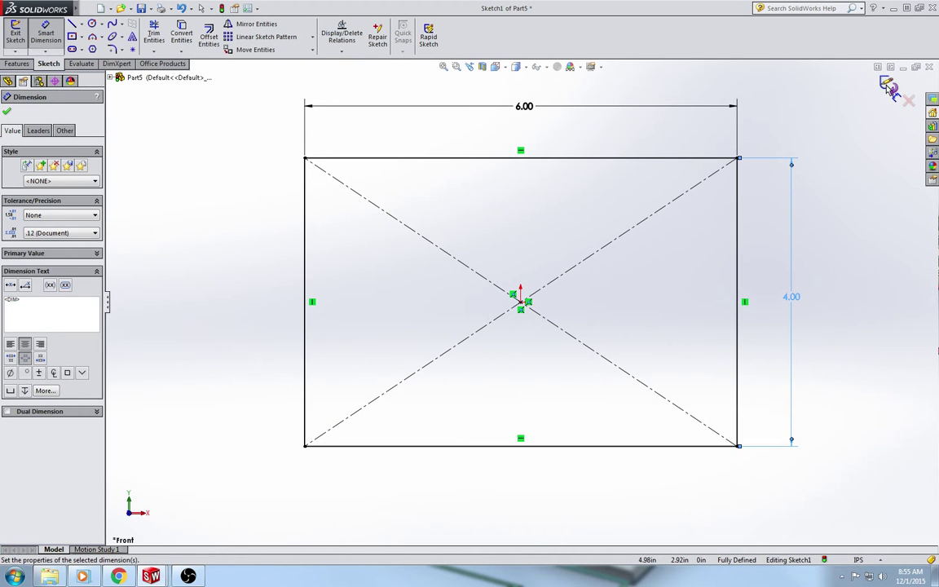
- Finish the rectangle sketch and extrude it 0.25 in with a Blind end condition to form the back plate
{"action": "left_click", "coordinate": [888, 86]}
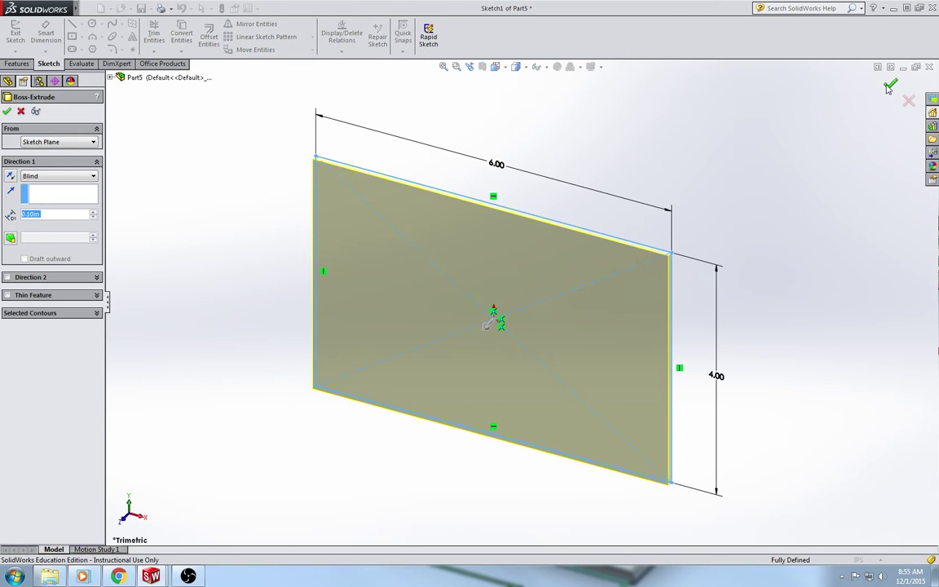
{"action": "type", "text": ".25"}
{"action": "key", "text": "Return"}
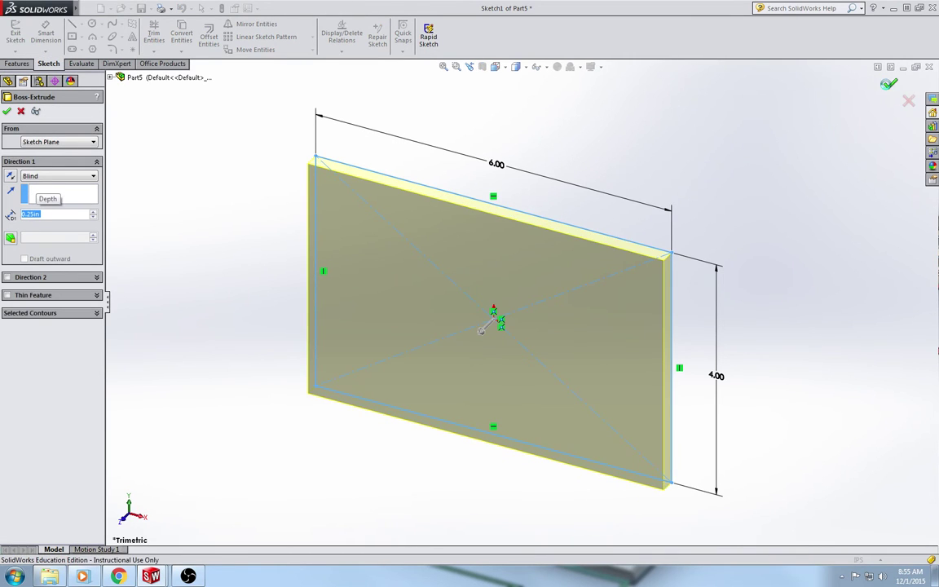
{"action": "left_click", "coordinate": [890, 83]}
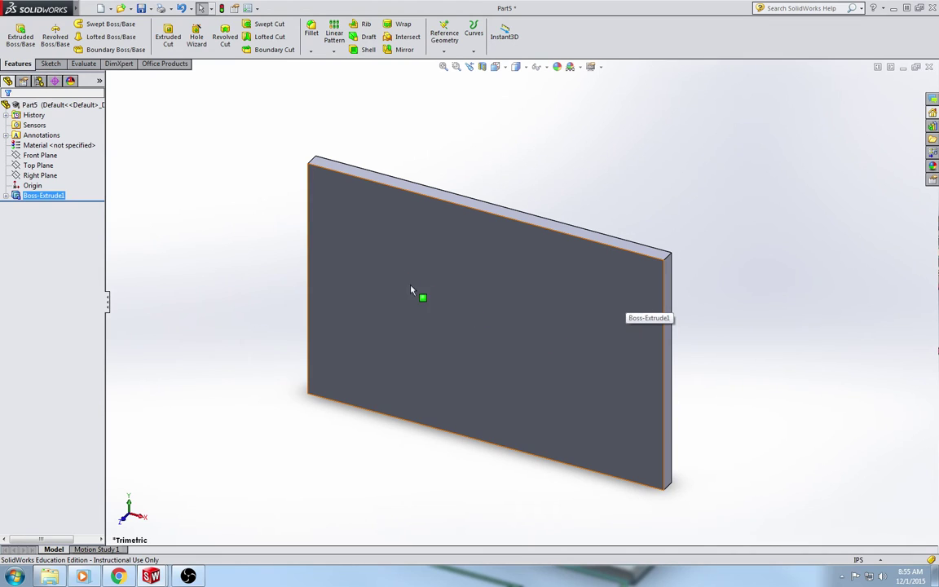
- Create a reference plane offset 1.25 in below the plate's top face, with the offset direction flipped
{"action": "left_click", "coordinate": [454, 44]}
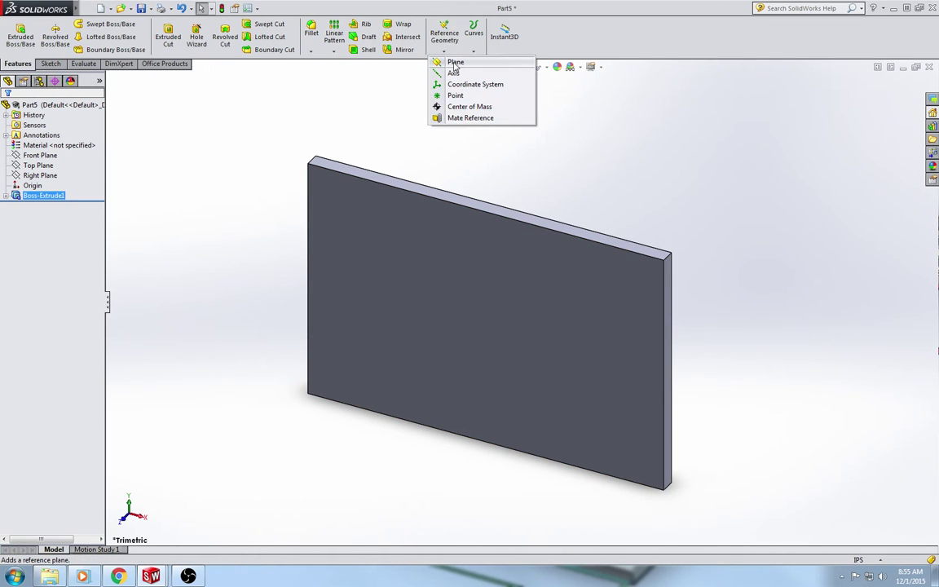
{"action": "left_click", "coordinate": [455, 63]}
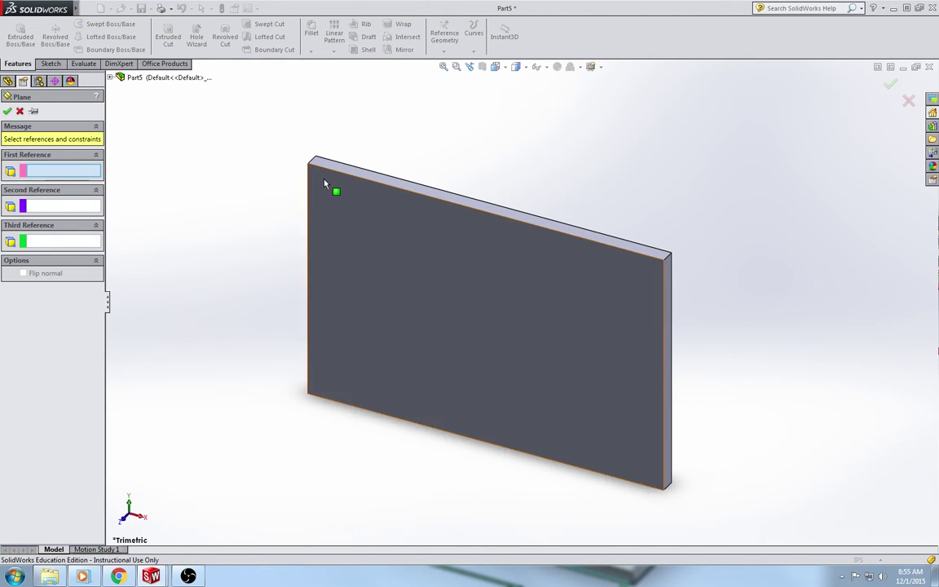
{"action": "left_click", "coordinate": [111, 78]}
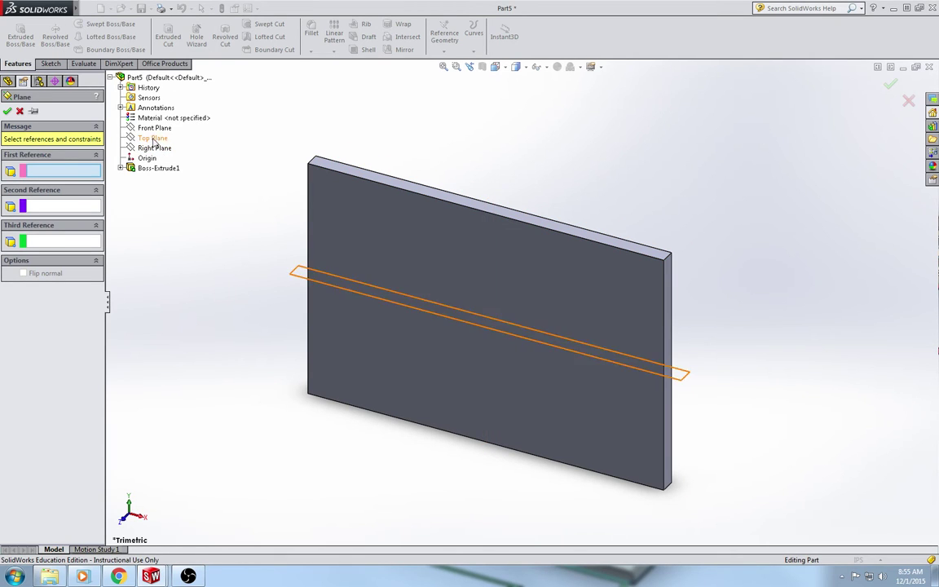
{"action": "left_click", "coordinate": [346, 171]}
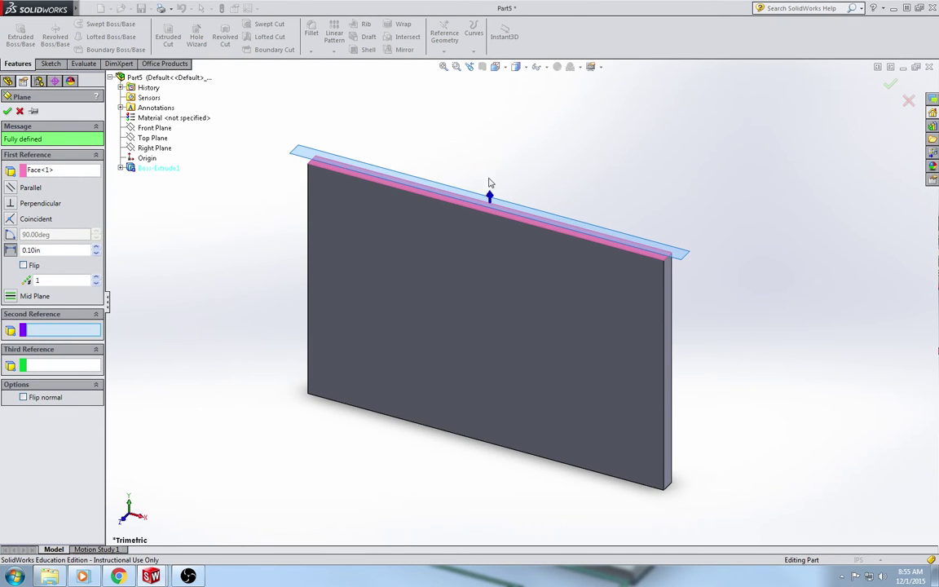
{"action": "left_click", "coordinate": [24, 265]}
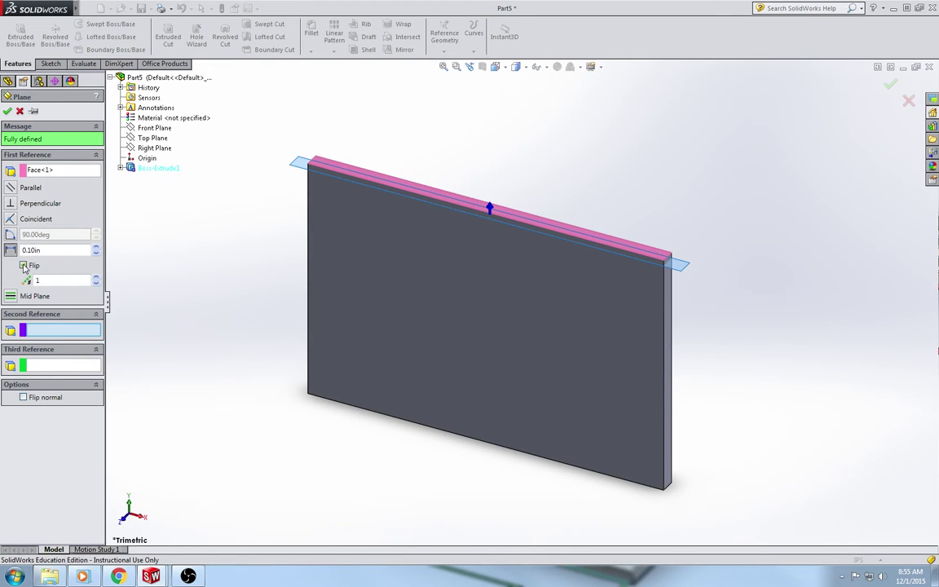
{"action": "left_click", "coordinate": [61, 250]}
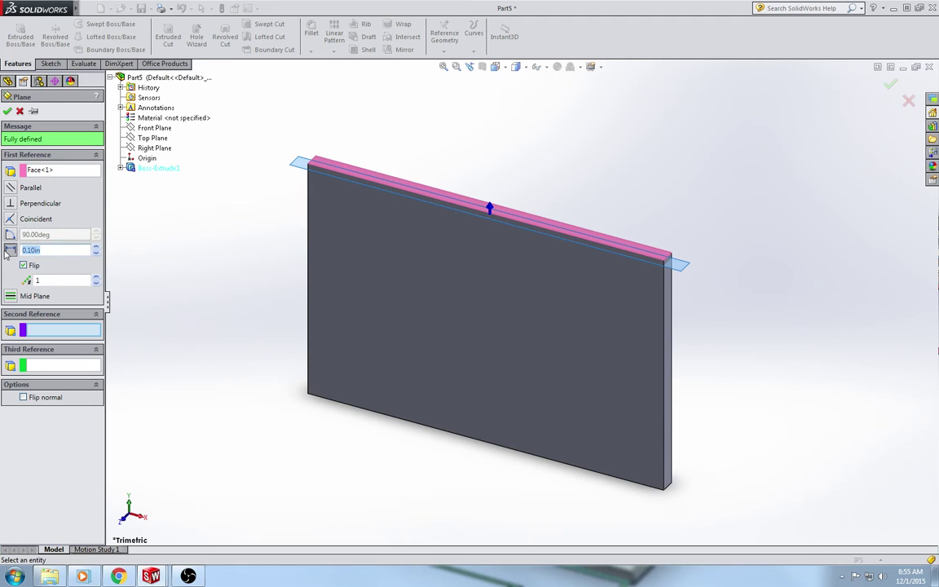
{"action": "type", "text": "1.25"}
{"action": "key", "text": "Return"}
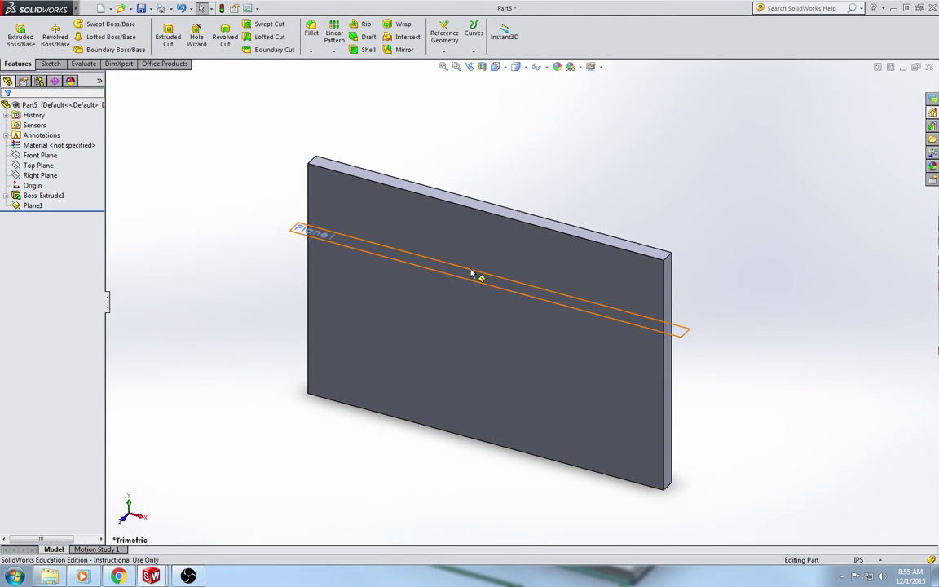
- Resize the offset plane's border so it reaches well in front of the plate and beyond both of its sides
{"action": "left_click", "coordinate": [485, 285]}
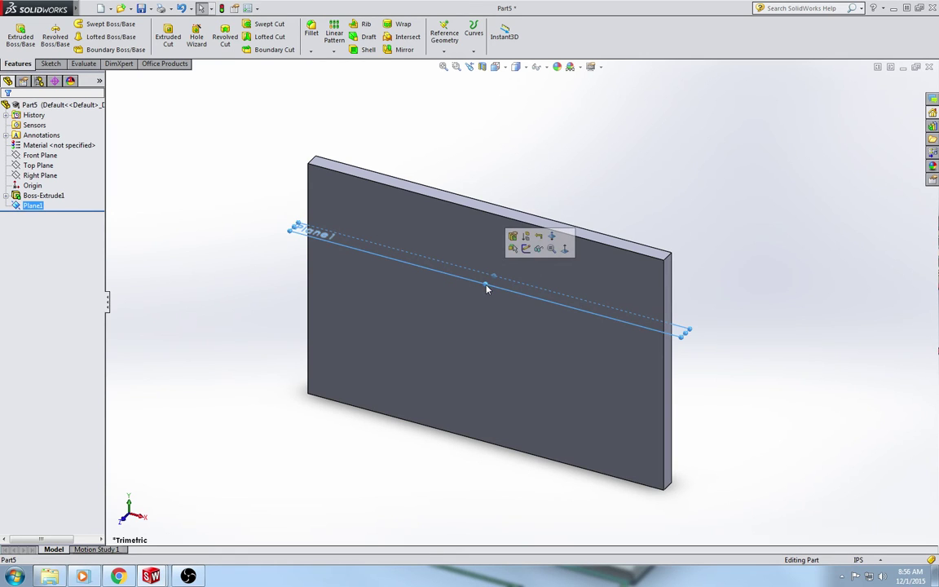
{"action": "left_click_drag", "start_coordinate": [485, 285], "coordinate": [276, 532]}
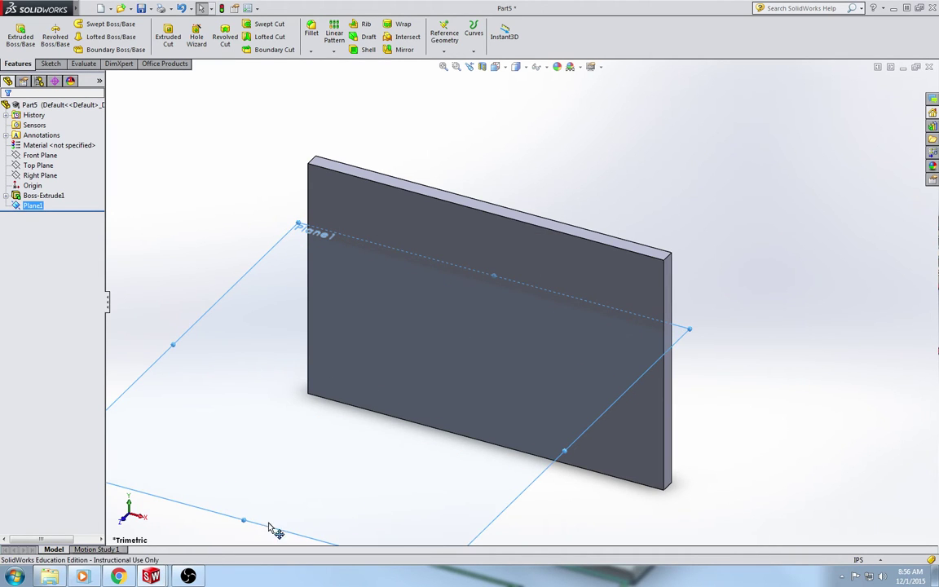
{"action": "left_click_drag", "start_coordinate": [564, 451], "coordinate": [183, 402]}
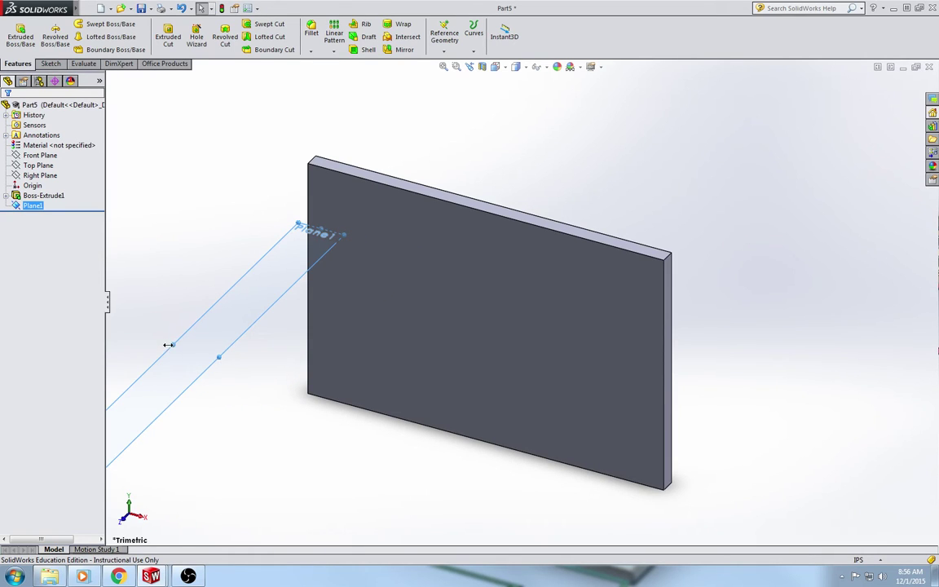
{"action": "left_click_drag", "start_coordinate": [168, 345], "coordinate": [143, 225]}
{"action": "left_click_drag", "start_coordinate": [213, 356], "coordinate": [162, 299]}
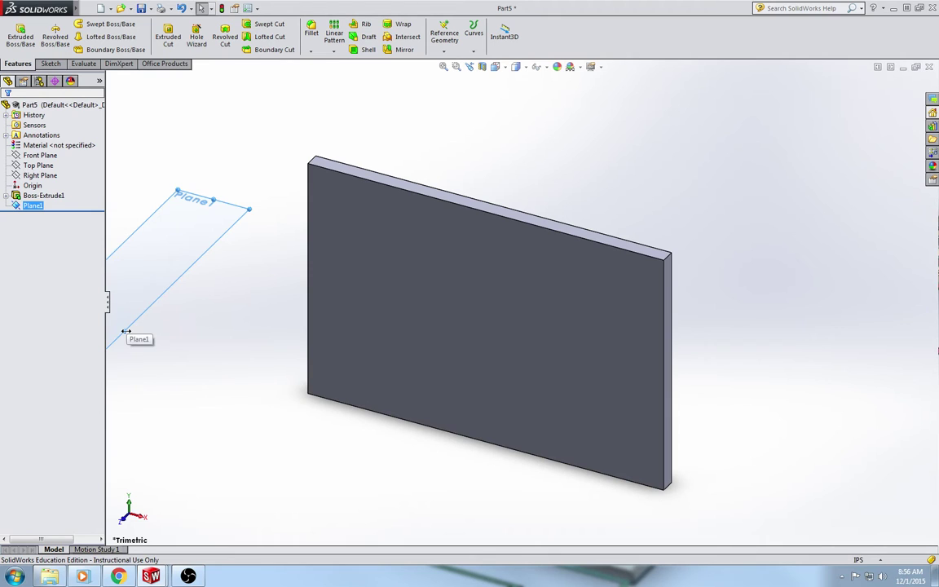
{"action": "left_click_drag", "start_coordinate": [126, 331], "coordinate": [705, 489]}
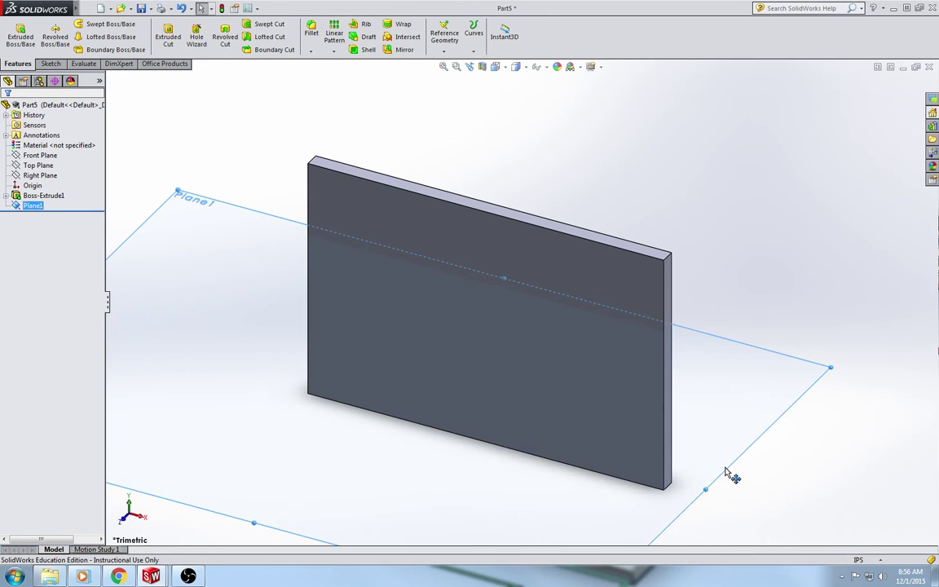
{"action": "left_click", "coordinate": [822, 273]}
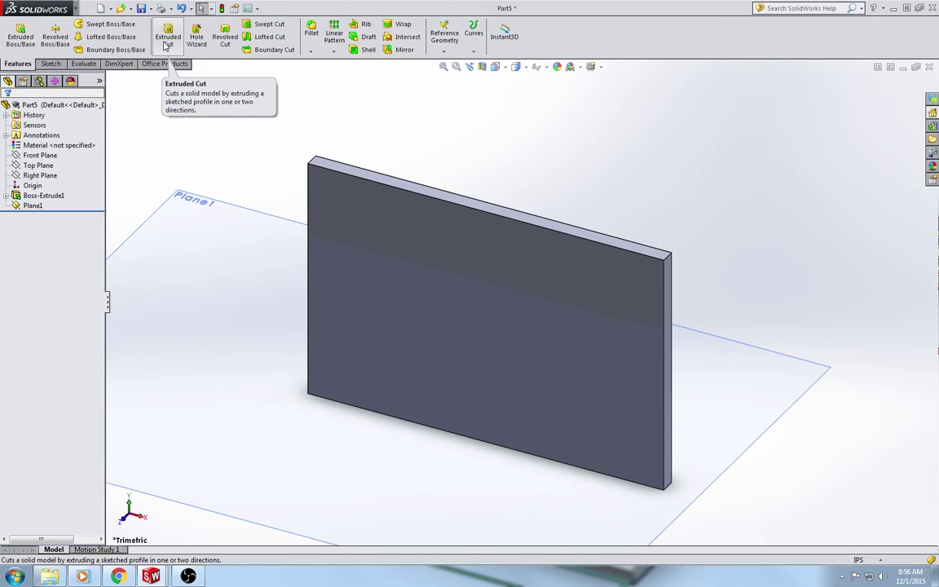
- Start an Extruded Boss/Base sketch for the shelf on the offset plane below the back plate's top face
{"action": "left_click", "coordinate": [21, 37]}
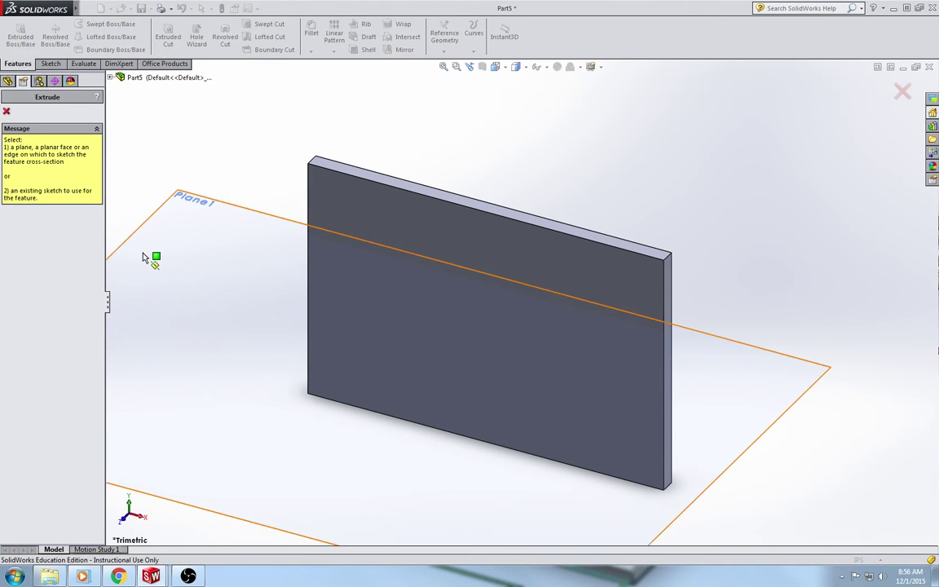
{"action": "left_click", "coordinate": [196, 212]}
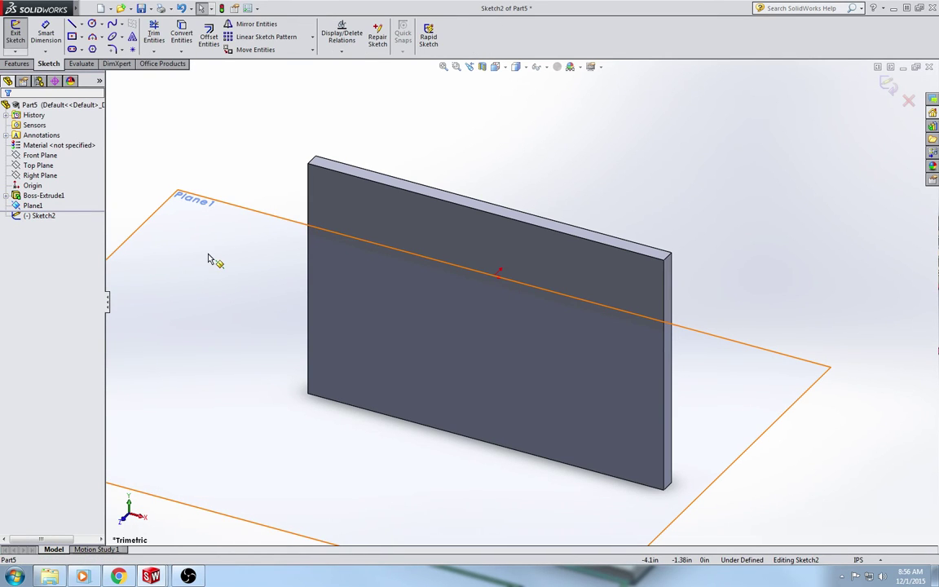
{"action": "left_click", "coordinate": [501, 70]}
{"action": "left_click", "coordinate": [461, 90]}
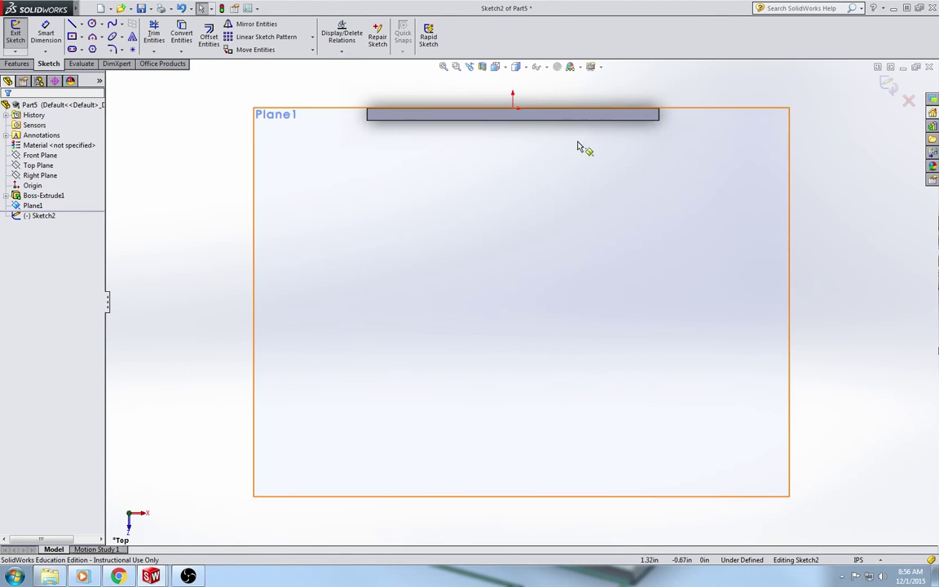
- Readjust the front border of the offset plane so it extends far enough ahead of the back plate for the shelf sketch
{"action": "left_click", "coordinate": [522, 498]}
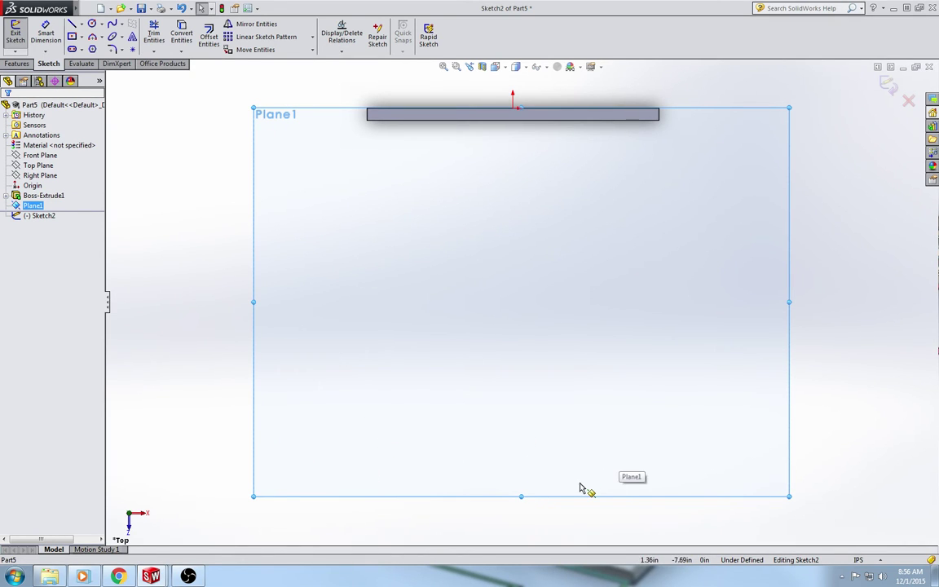
{"action": "left_click_drag", "start_coordinate": [523, 496], "coordinate": [522, 138]}
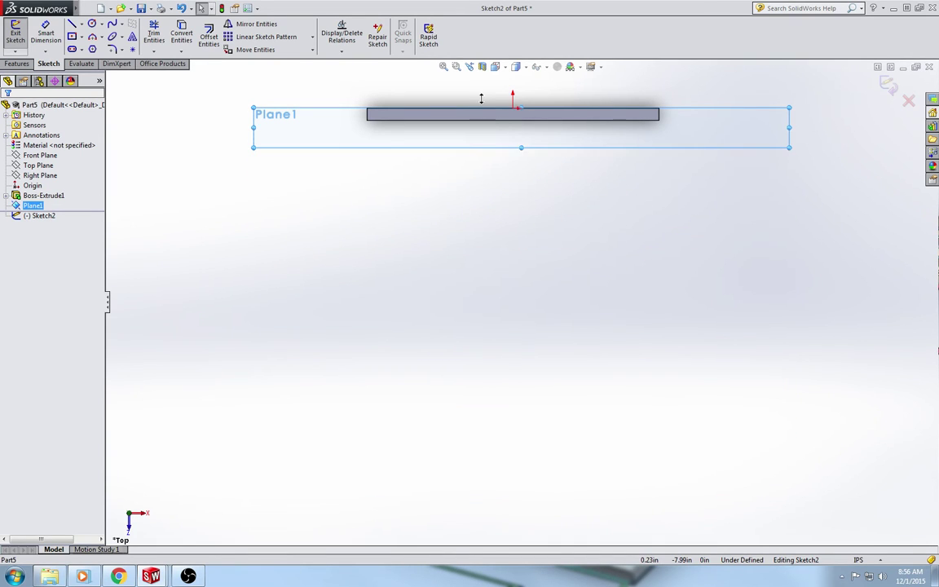
{"action": "left_click", "coordinate": [494, 66]}
{"action": "left_click", "coordinate": [509, 94]}
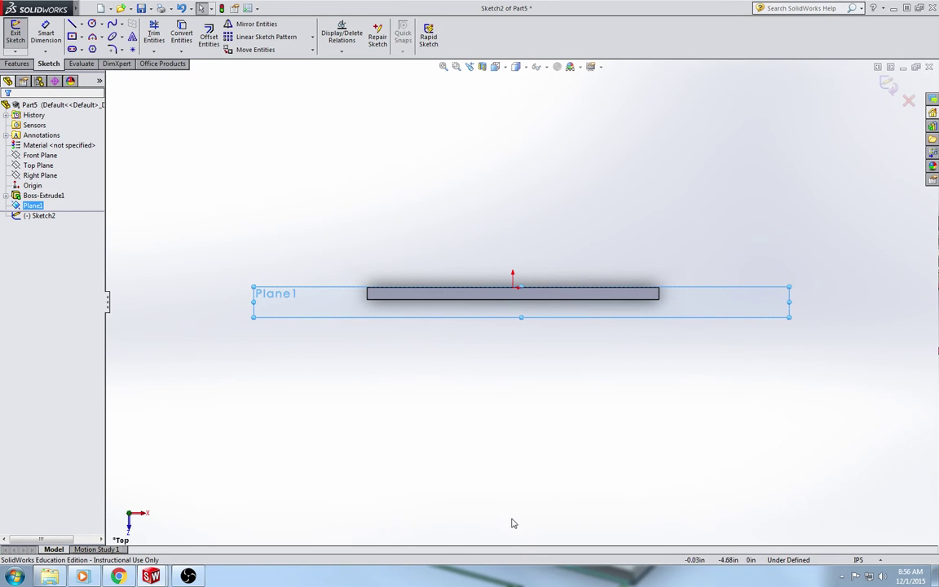
{"action": "left_click_drag", "start_coordinate": [521, 317], "coordinate": [528, 540]}
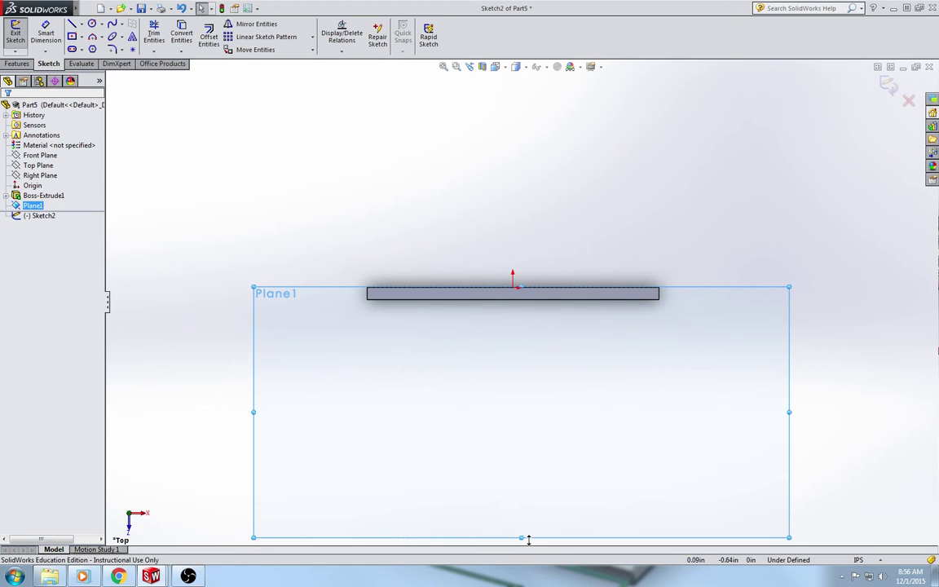
{"action": "left_click", "coordinate": [496, 67]}
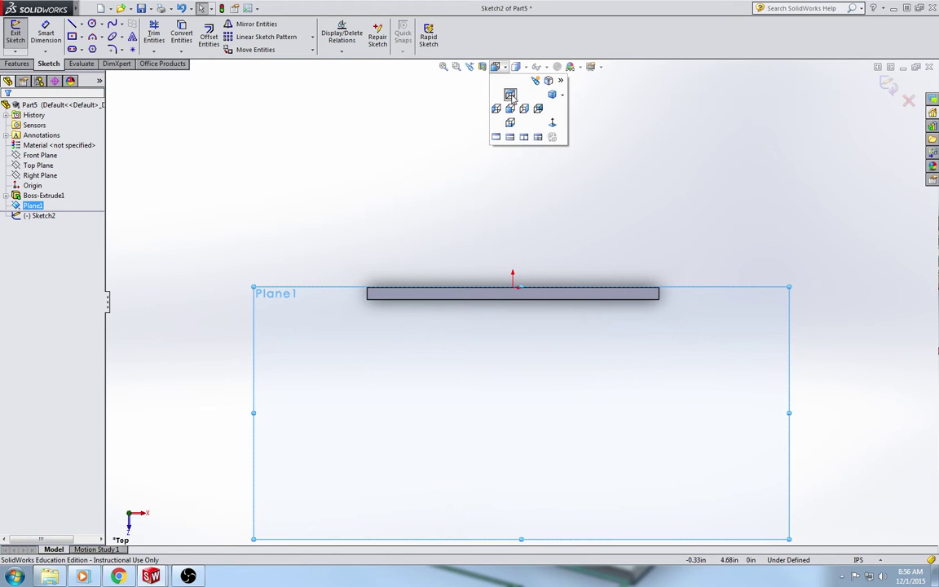
{"action": "left_click", "coordinate": [510, 96]}
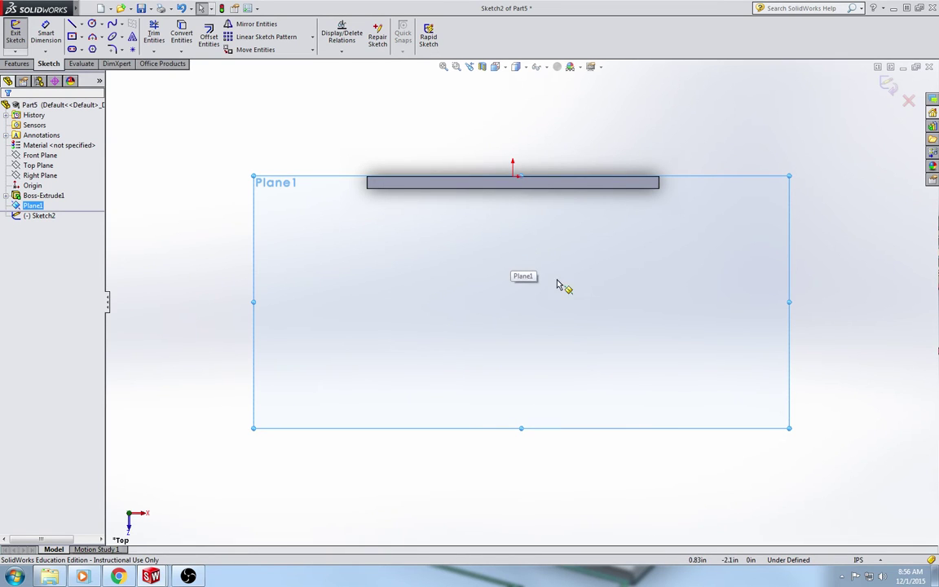
{"action": "left_click_drag", "start_coordinate": [520, 450], "coordinate": [524, 533]}
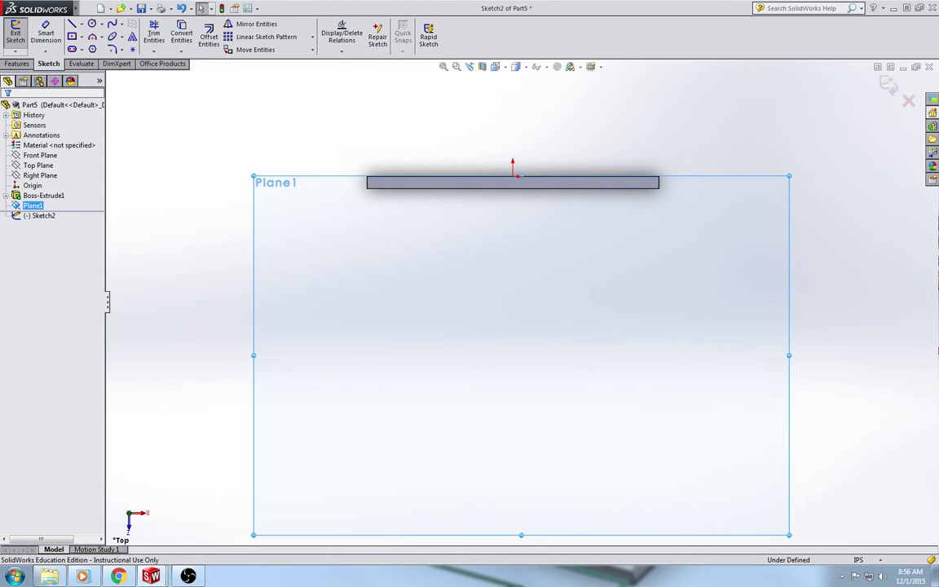
- Sketch a vertical centerline from the midpoint of the plate's front edge to a point just short of the plane's front border
{"action": "right_click", "coordinate": [377, 124]}
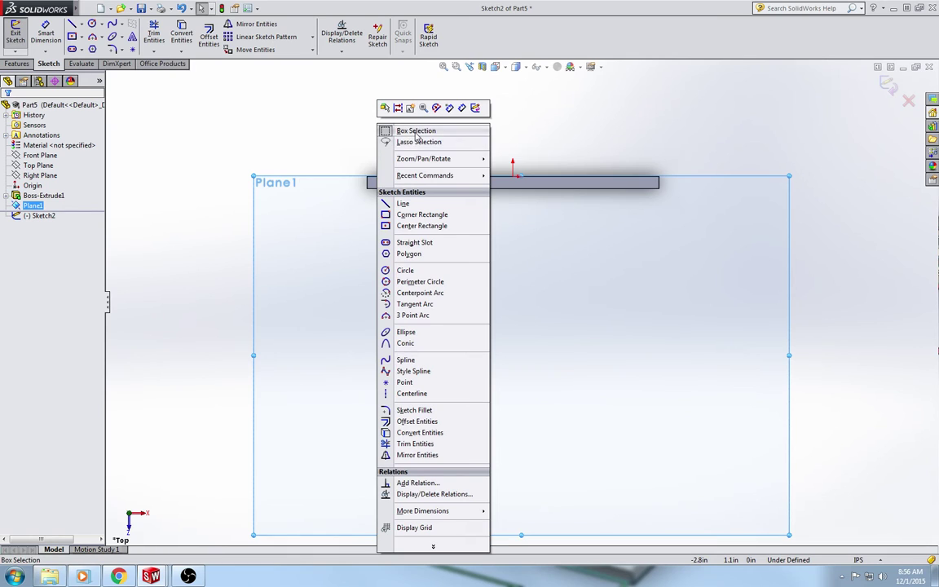
{"action": "mouse_move", "coordinate": [441, 159]}
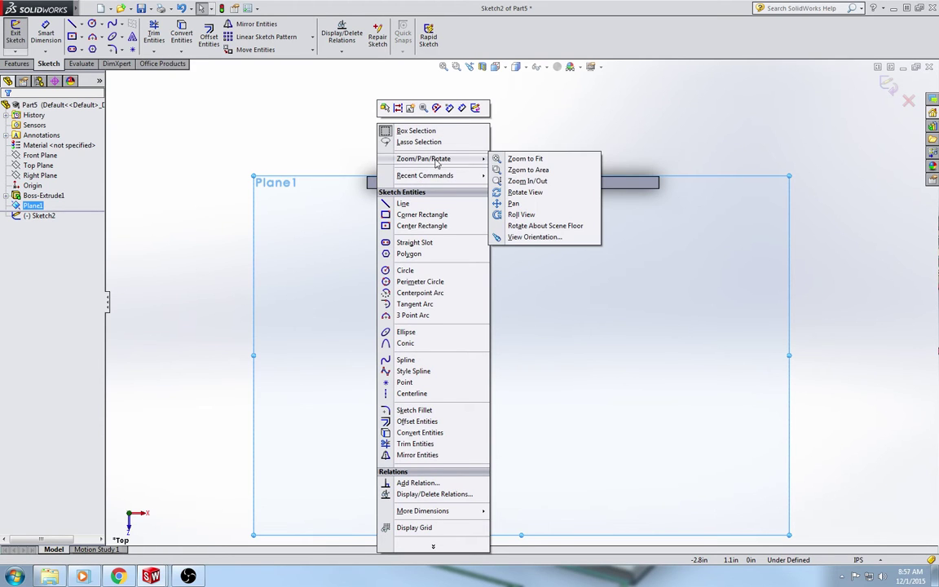
{"action": "left_click", "coordinate": [525, 202]}
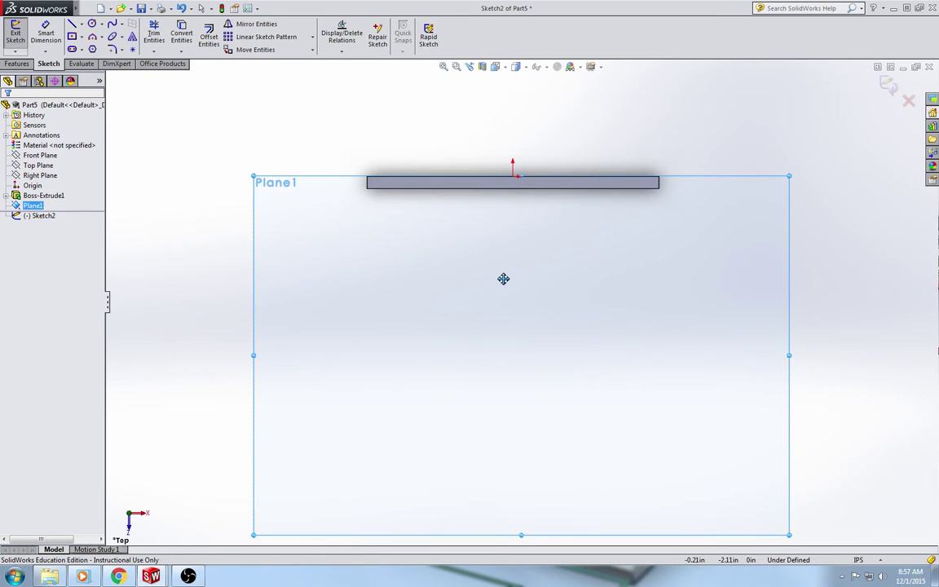
{"action": "left_click_drag", "start_coordinate": [503, 279], "coordinate": [503, 197]}
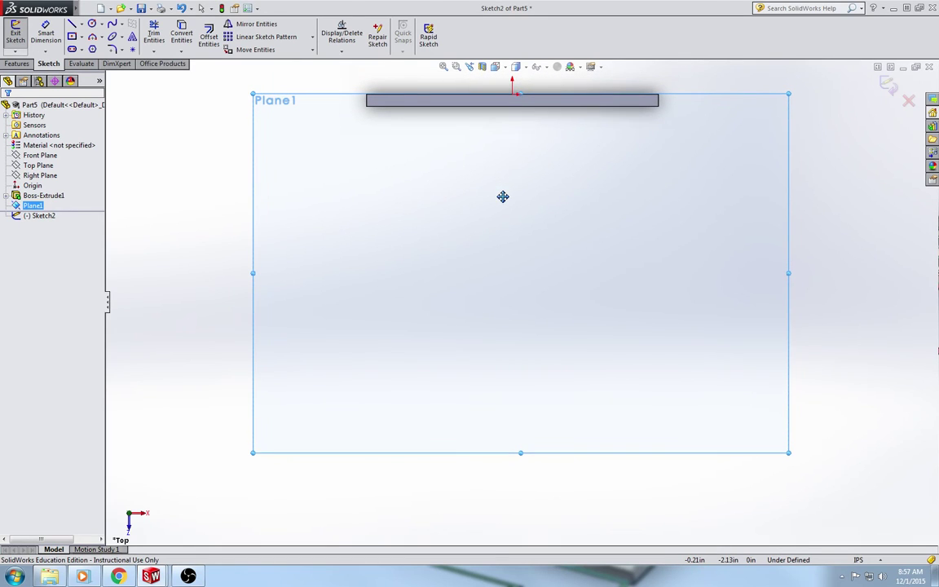
{"action": "right_click", "coordinate": [512, 393]}
{"action": "left_click", "coordinate": [528, 400]}
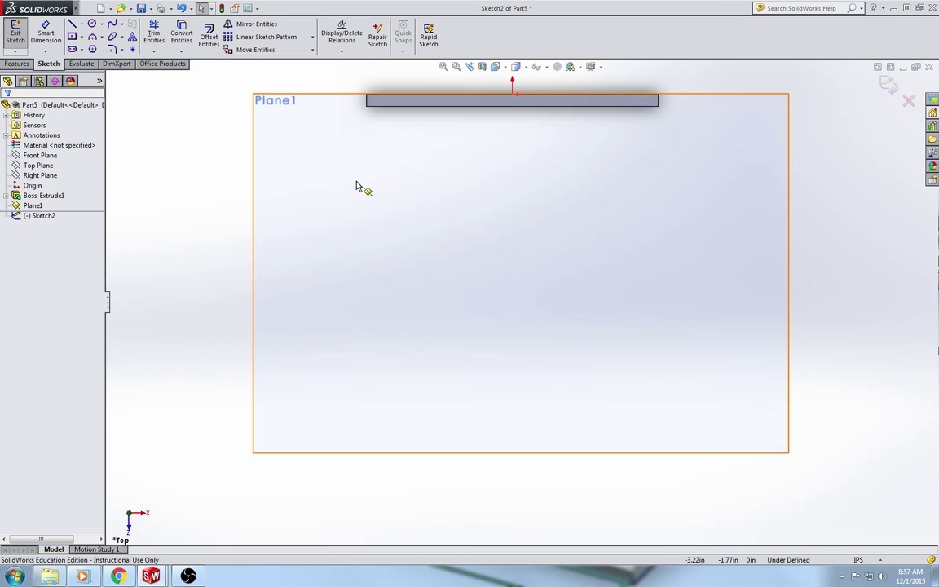
{"action": "left_click", "coordinate": [81, 24]}
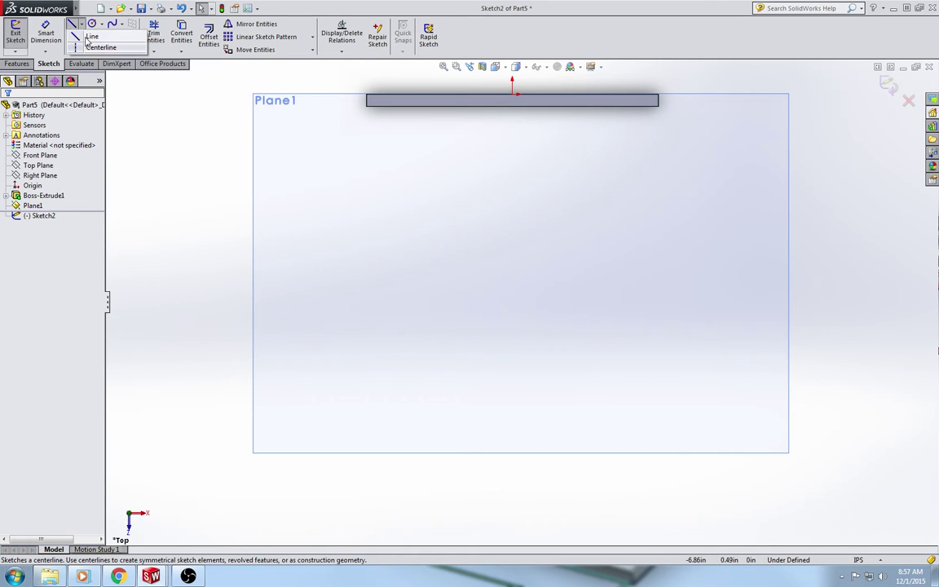
{"action": "left_click", "coordinate": [104, 47]}
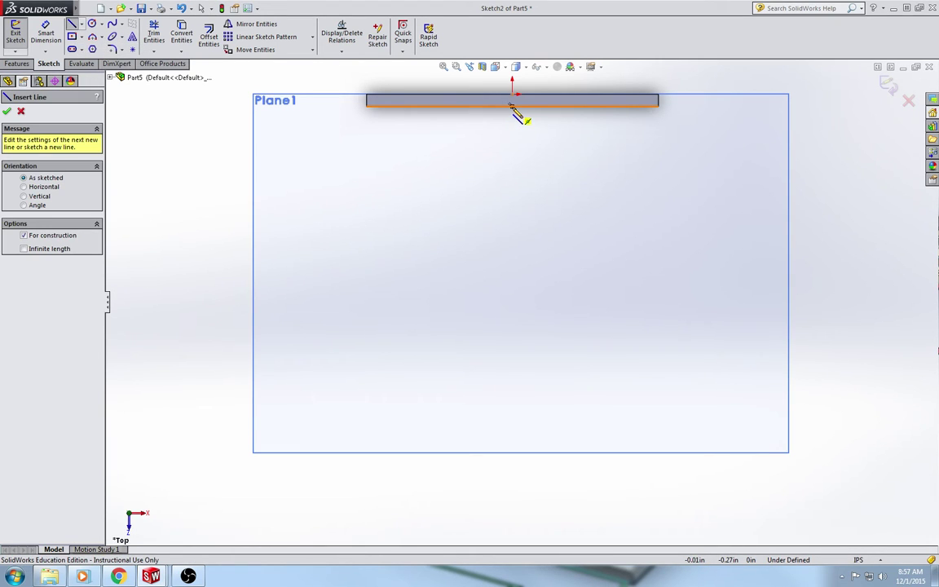
{"action": "left_click", "coordinate": [512, 106]}
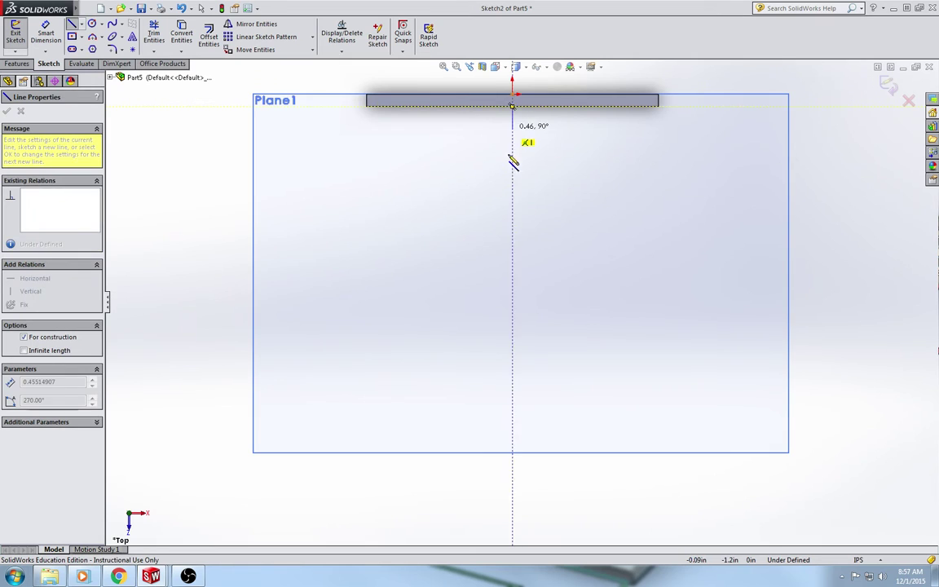
{"action": "left_click", "coordinate": [512, 407]}
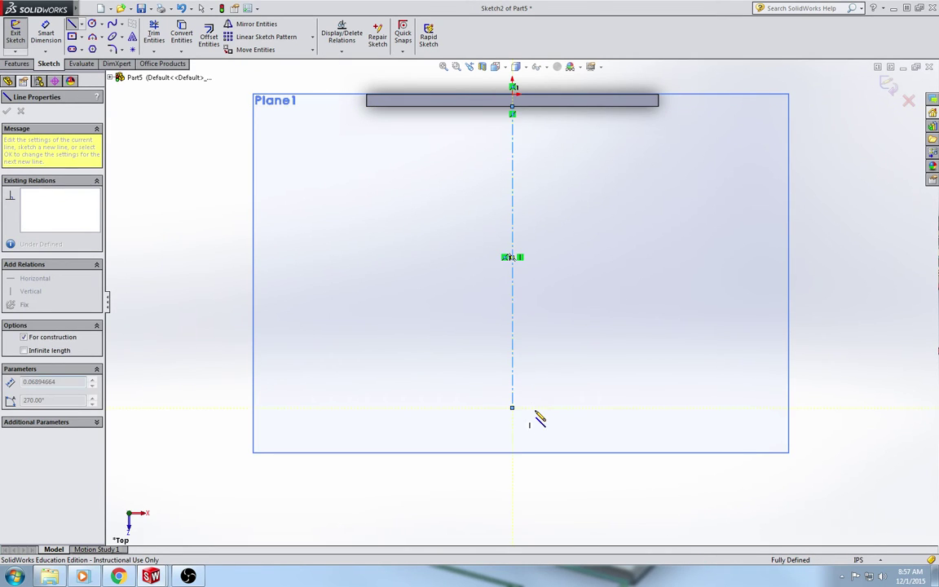
{"action": "key", "text": "Escape"}
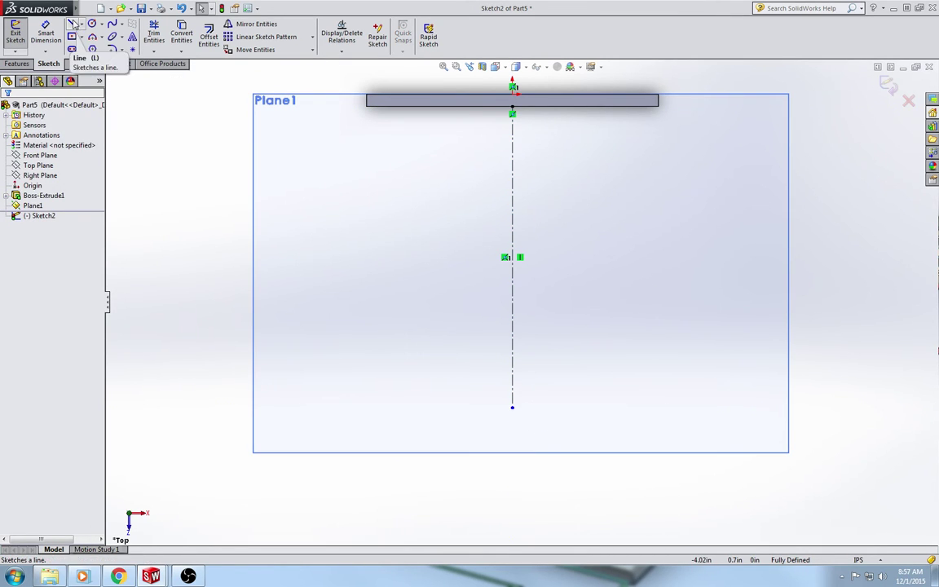
- Sketch a line about 5.2 in long from the right part of the plate's front edge, sloping forward toward the centerline at about 260°
{"action": "left_click", "coordinate": [72, 26]}
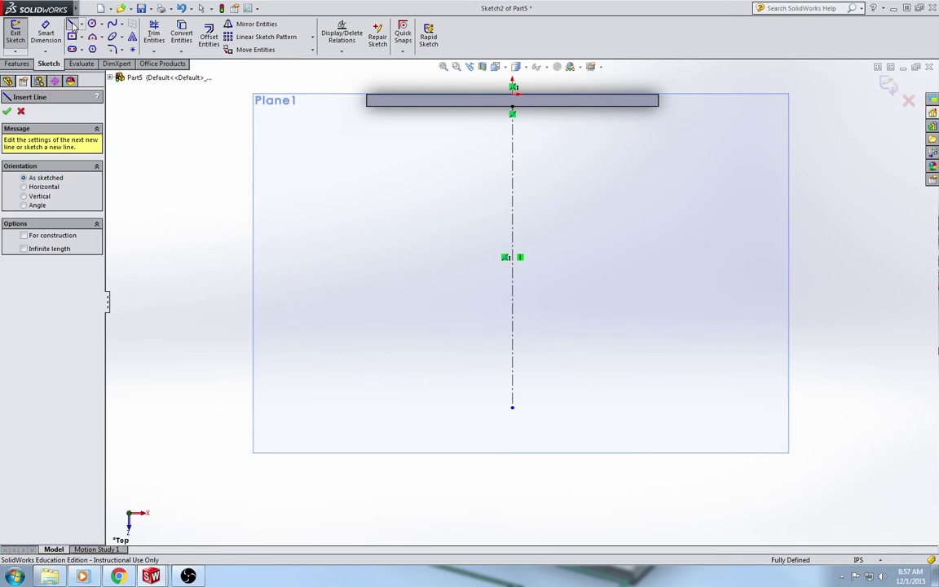
{"action": "left_click", "coordinate": [632, 107]}
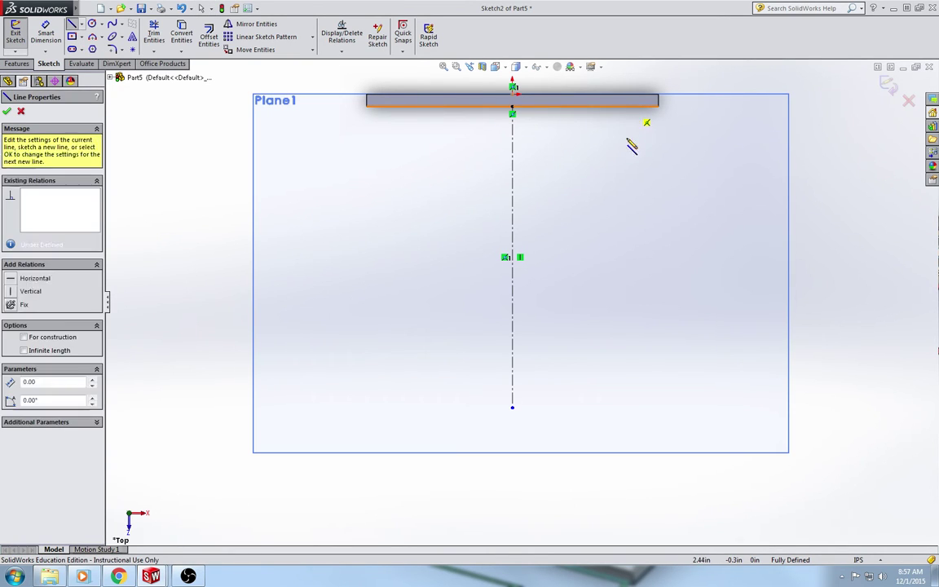
{"action": "left_click", "coordinate": [586, 356]}
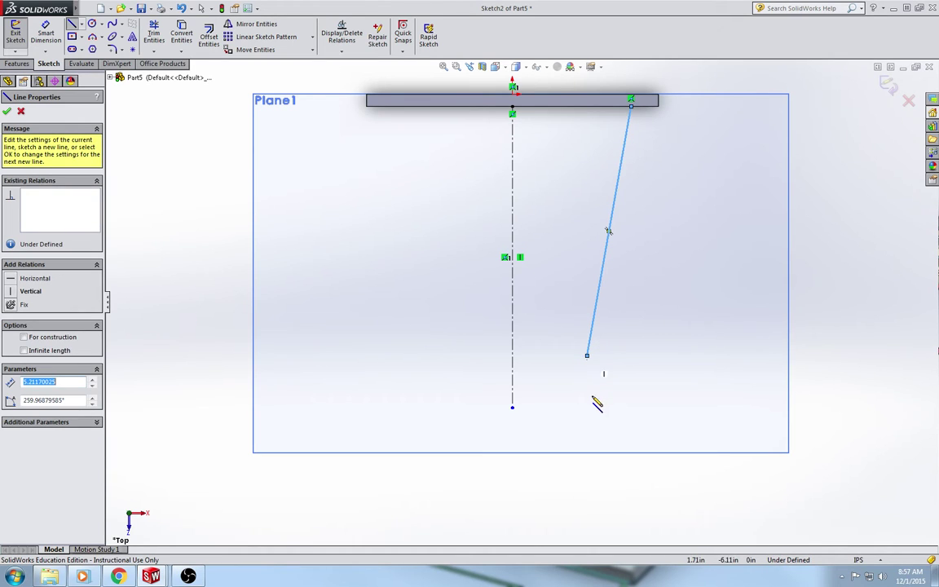
- Add a tangent arc from the free end of the sloped line to the centerline
{"action": "left_click", "coordinate": [101, 37]}
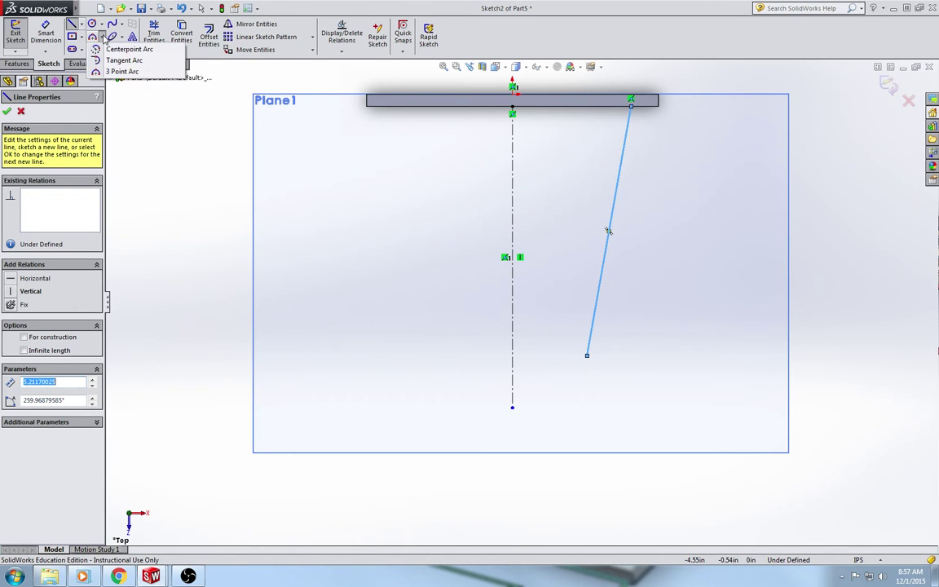
{"action": "left_click", "coordinate": [112, 62]}
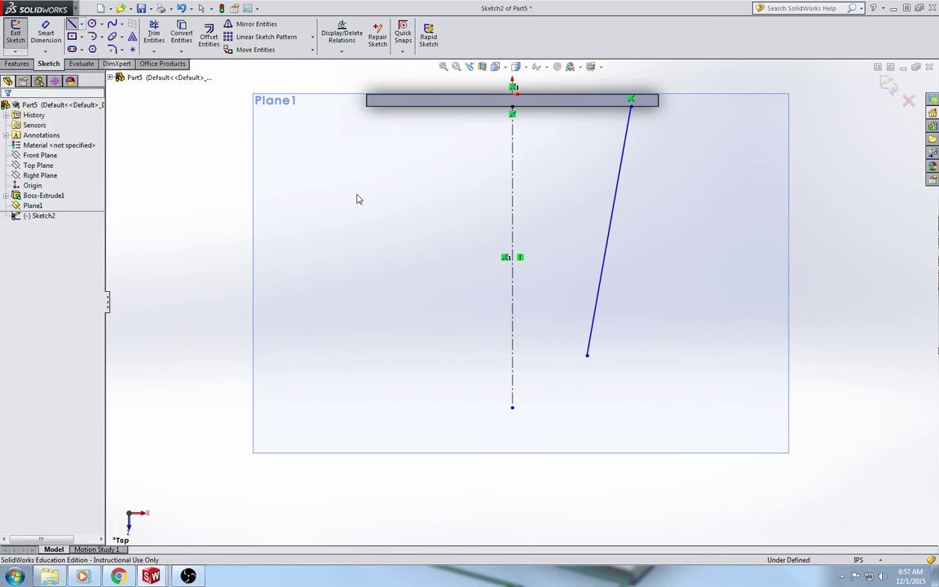
{"action": "left_click", "coordinate": [587, 356]}
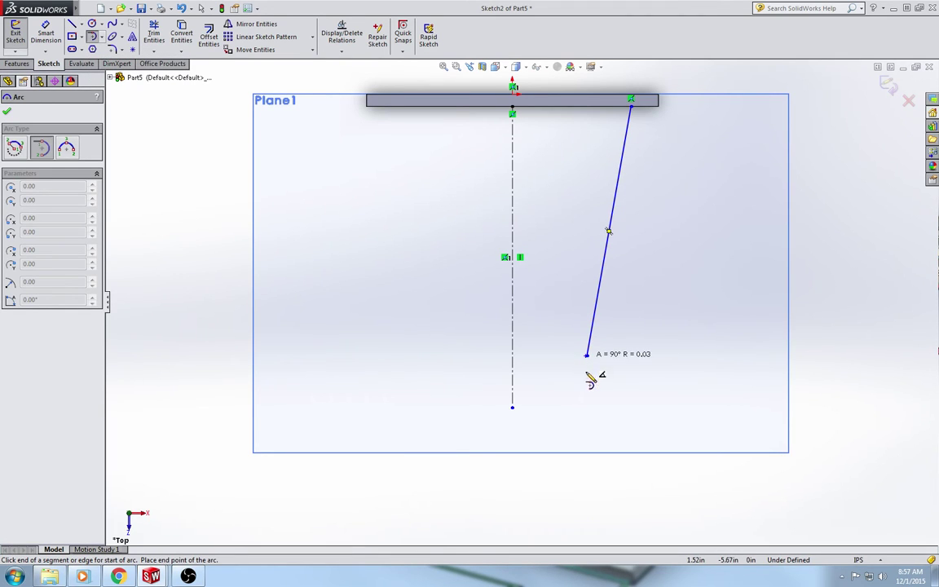
{"action": "left_click", "coordinate": [513, 393]}
{"action": "key", "text": "Escape"}
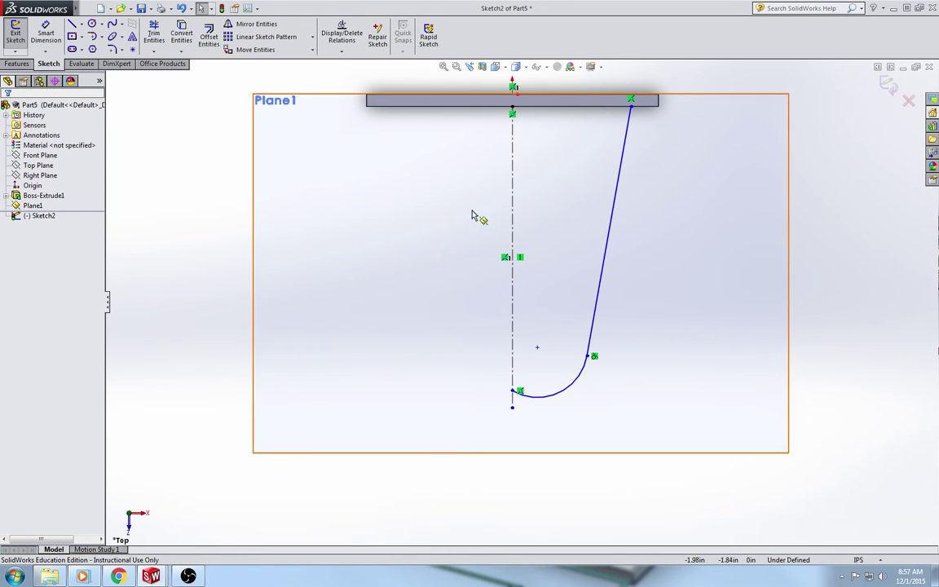
- Mirror the sloped line and the tangent arc about the centerline, keeping the originals
{"action": "left_click", "coordinate": [255, 24]}
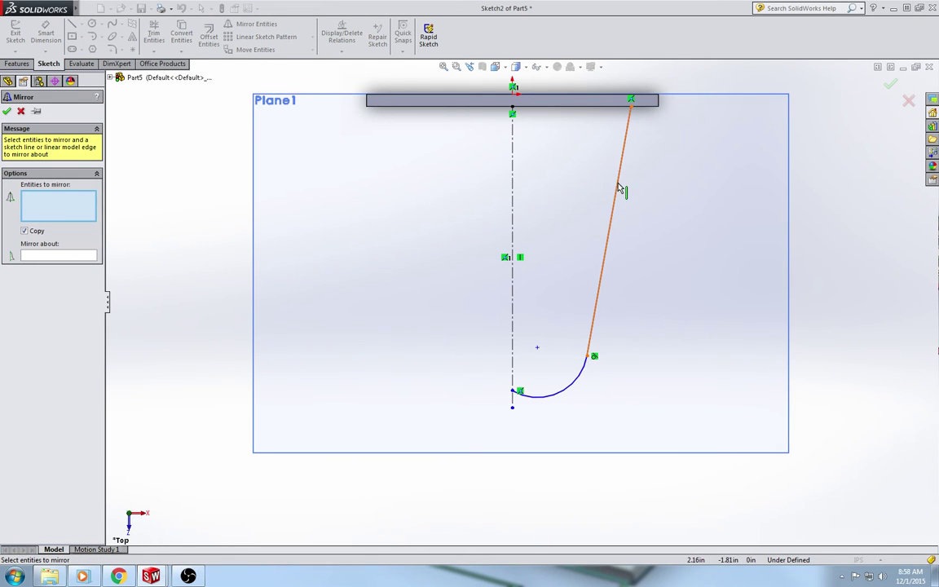
{"action": "left_click", "coordinate": [618, 188]}
{"action": "left_click", "coordinate": [576, 377]}
{"action": "left_click", "coordinate": [32, 257]}
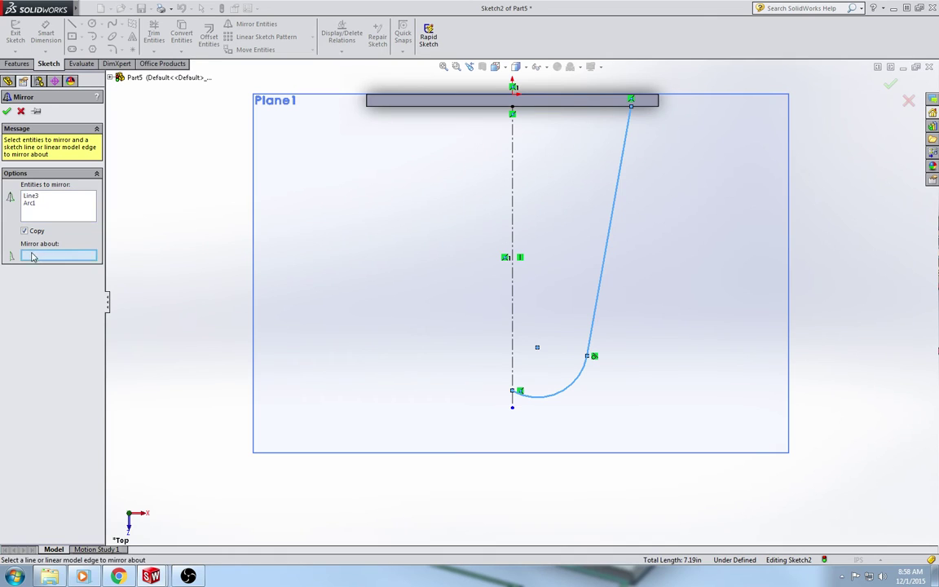
{"action": "left_click", "coordinate": [513, 189]}
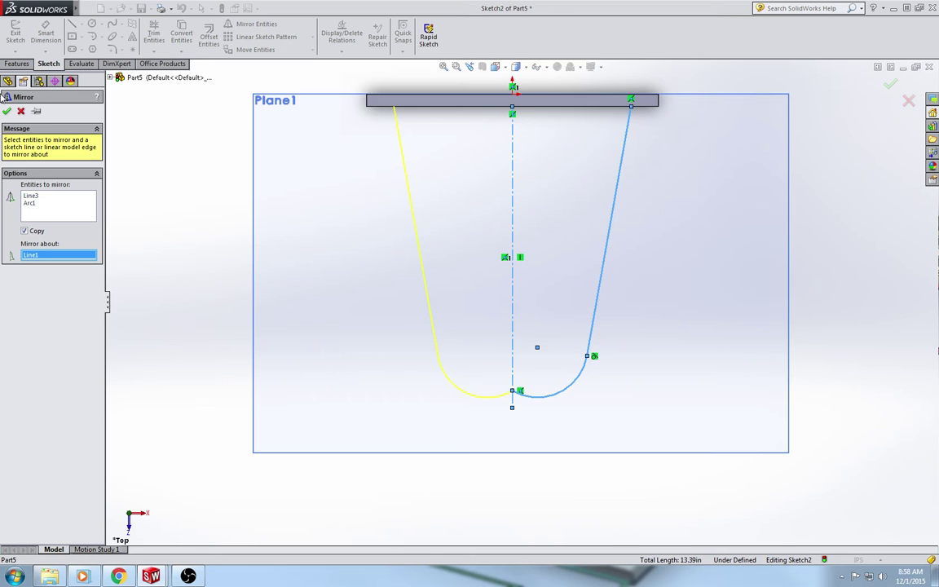
{"action": "left_click", "coordinate": [7, 113]}
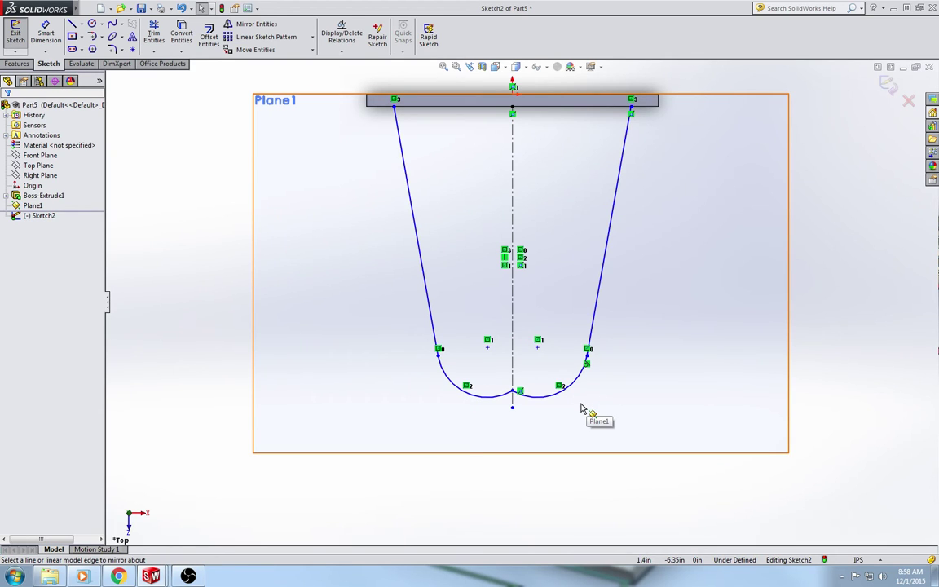
- Add a Concentric relation between the two mirrored arcs to form one smooth rounded end
{"action": "left_click", "coordinate": [494, 398]}
{"action": "left_click", "coordinate": [544, 396], "text": "ctrl"}
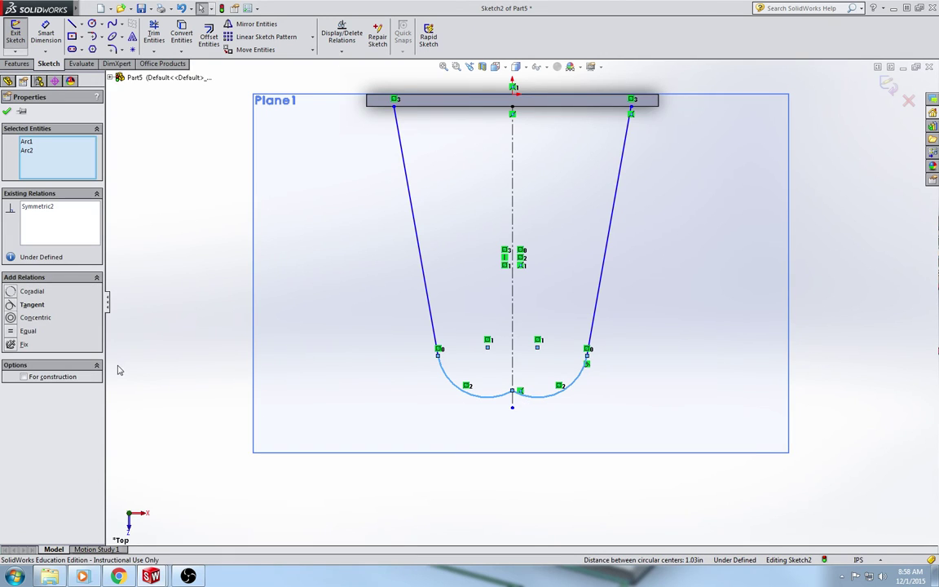
{"action": "left_click", "coordinate": [10, 317]}
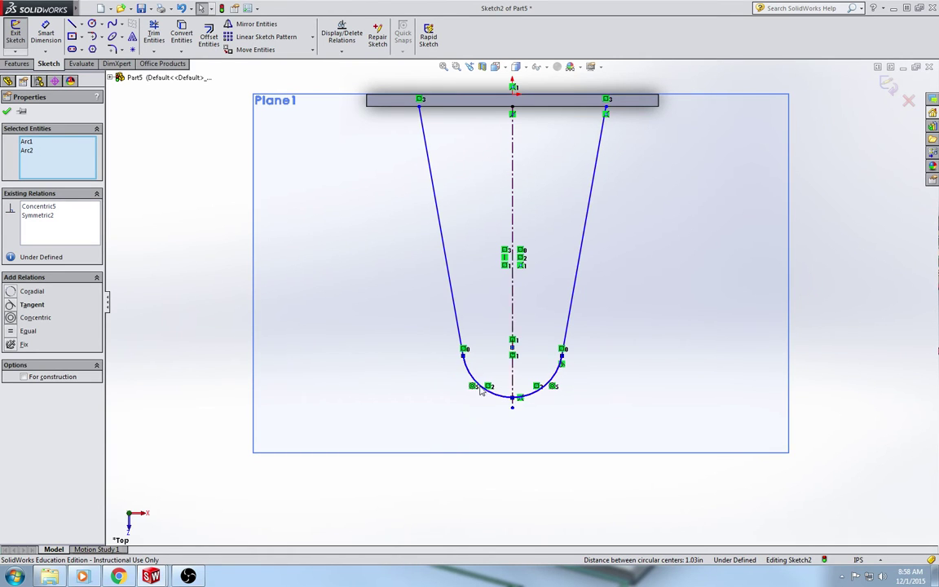
{"action": "left_click", "coordinate": [574, 401]}
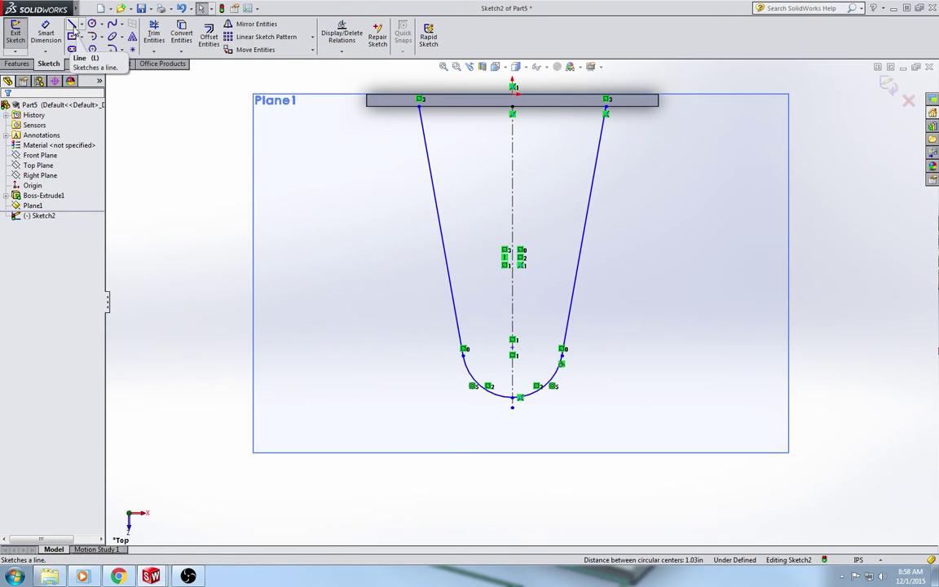
- Close the shelf profile with a horizontal line along the plate's front edge, joining the ends of the two sloped lines
{"action": "left_click", "coordinate": [73, 29]}
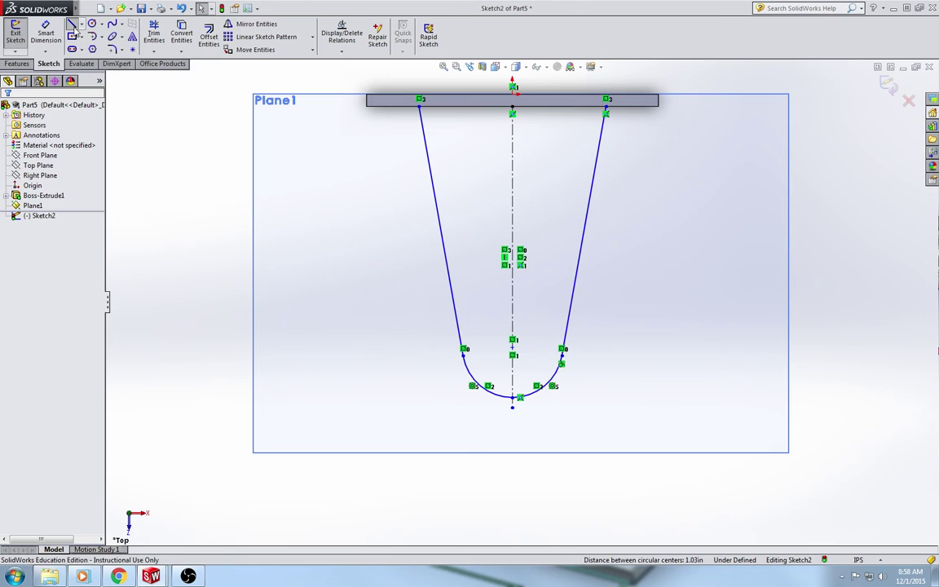
{"action": "left_click", "coordinate": [420, 108]}
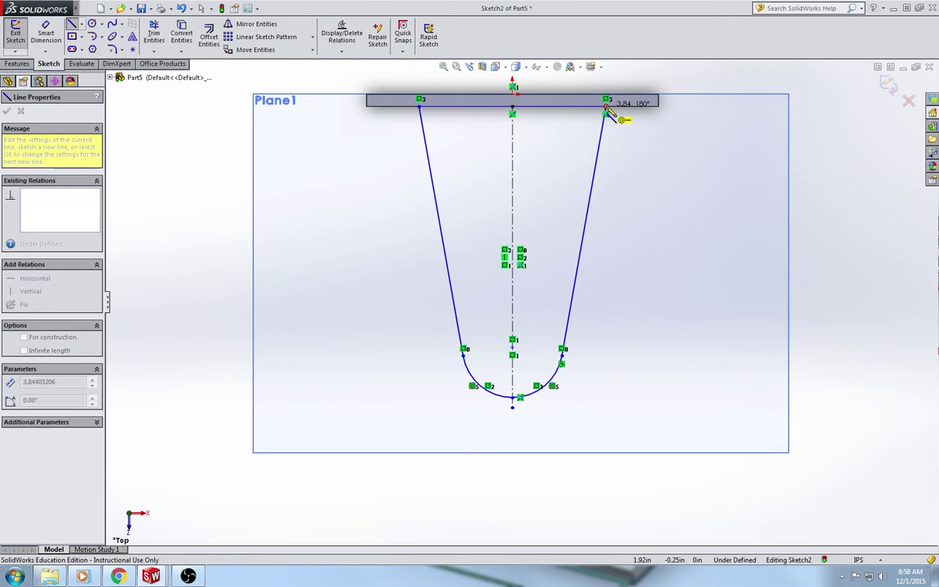
{"action": "left_click", "coordinate": [608, 111]}
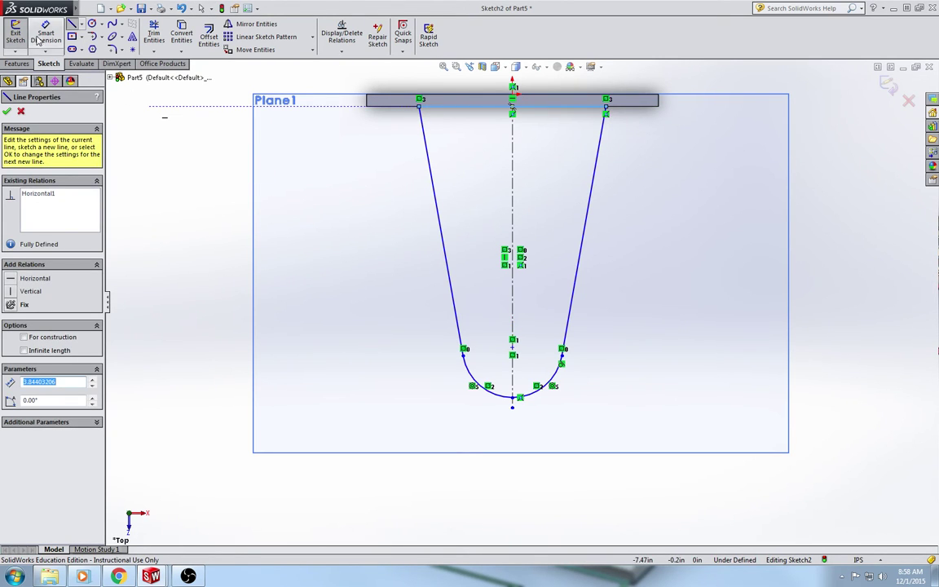
{"action": "key", "text": "Escape"}
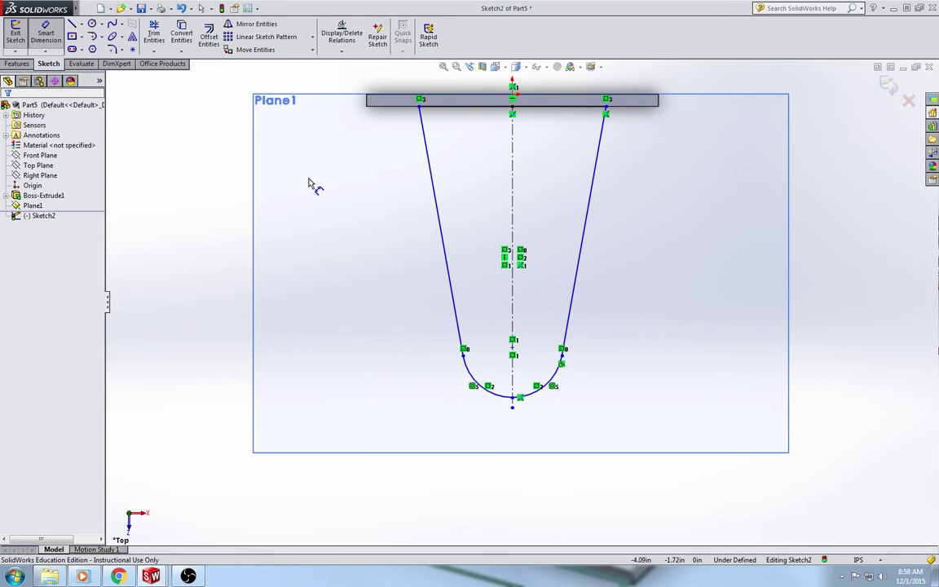
- Dimension the profile's horizontal closing line along the plate to 5 in
{"action": "left_click", "coordinate": [432, 107]}
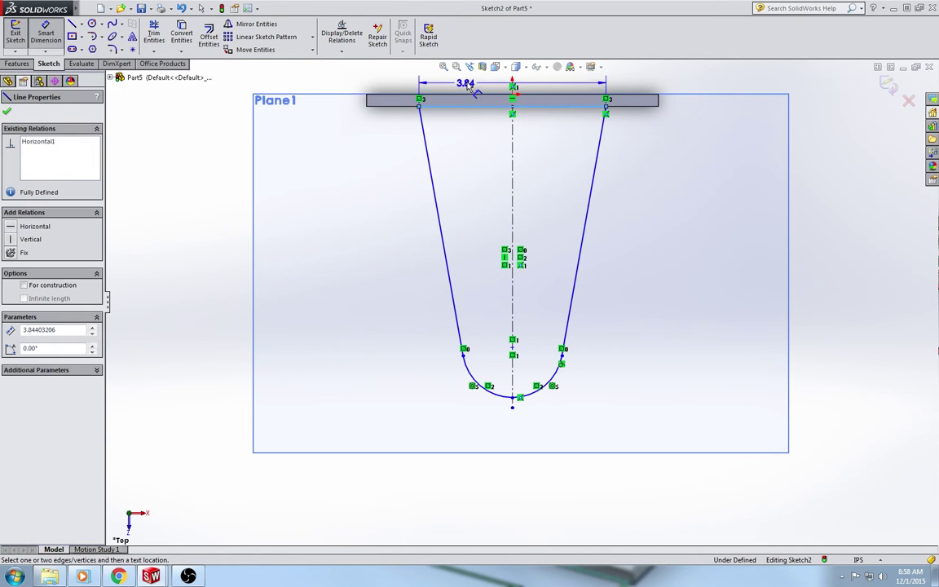
{"action": "left_click", "coordinate": [476, 83]}
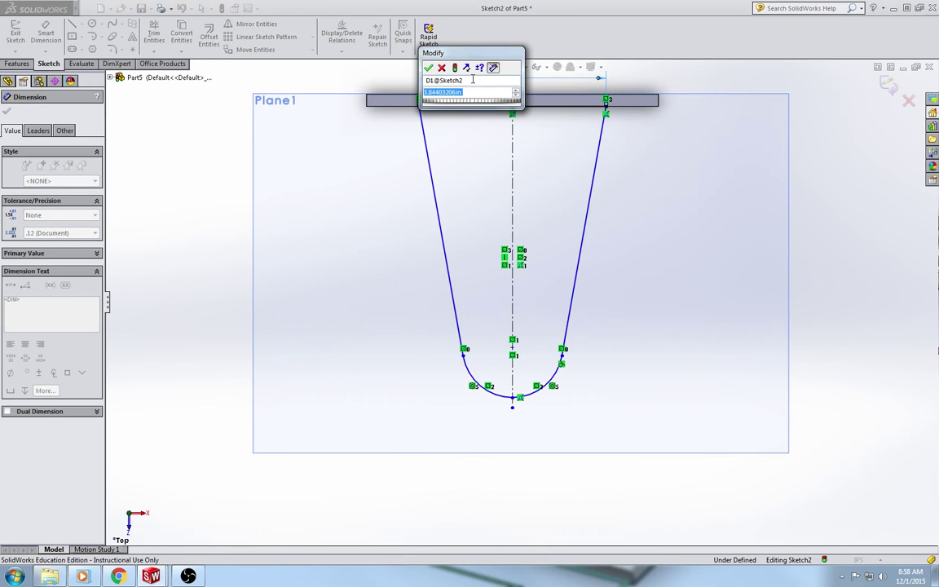
{"action": "type", "text": "5"}
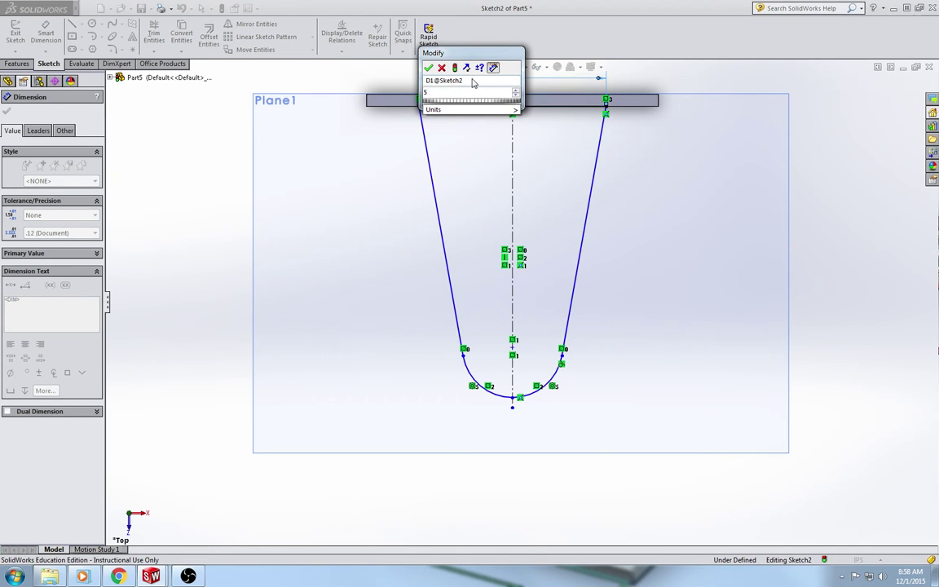
{"action": "key", "text": "Return"}
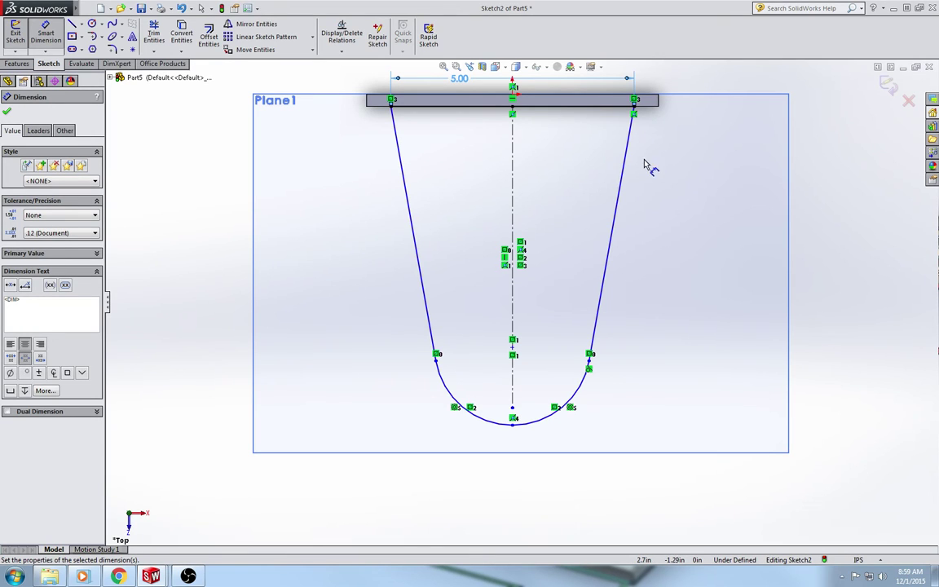
- Dimension the distance from the line along the plate to the center of the end arc as 6.25 in
{"action": "left_click", "coordinate": [624, 113]}
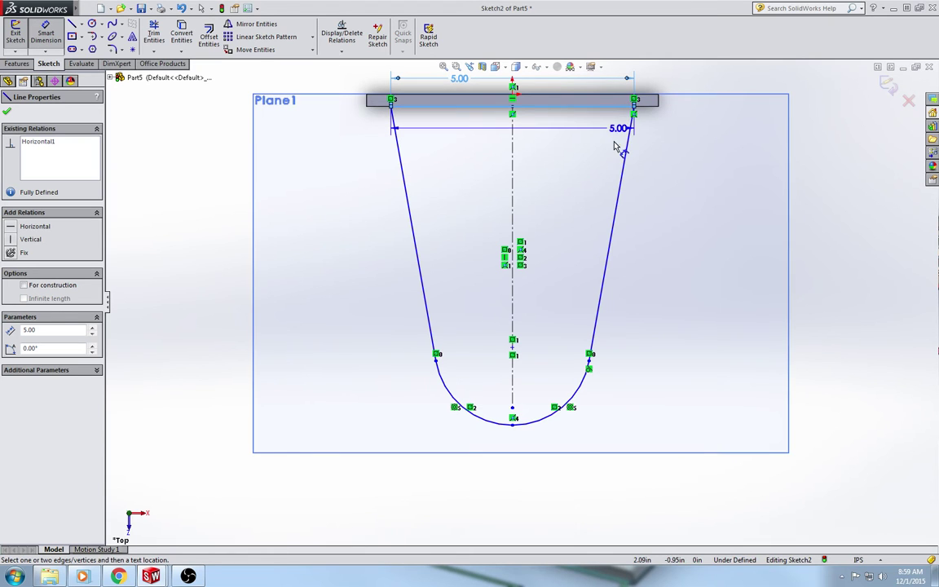
{"action": "left_click", "coordinate": [577, 394]}
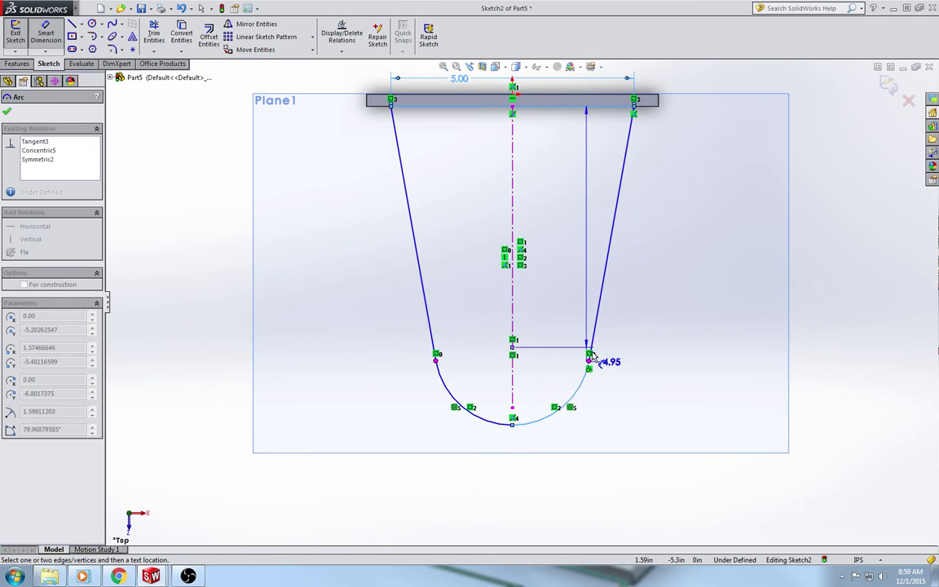
{"action": "left_click", "coordinate": [700, 243]}
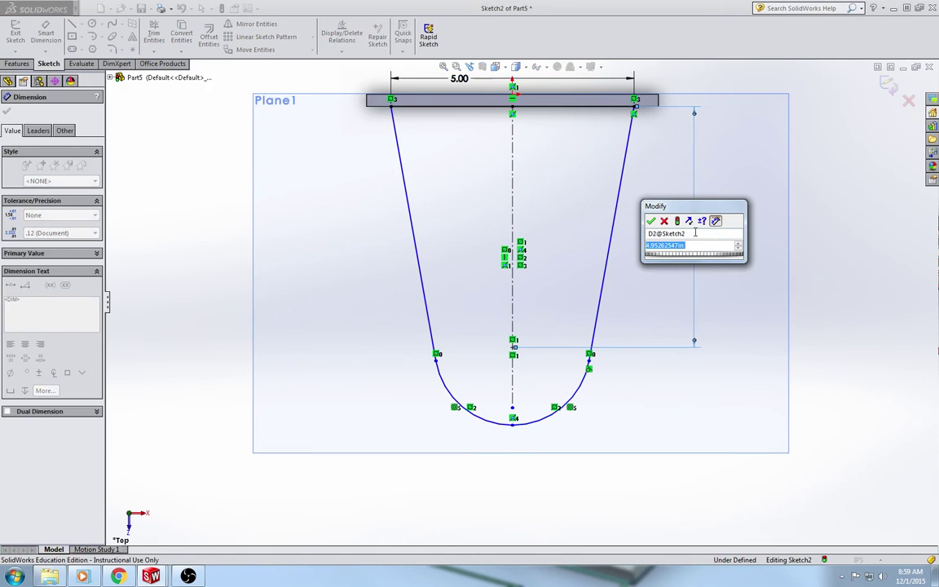
{"action": "type", "text": "6.25"}
{"action": "key", "text": "Return"}
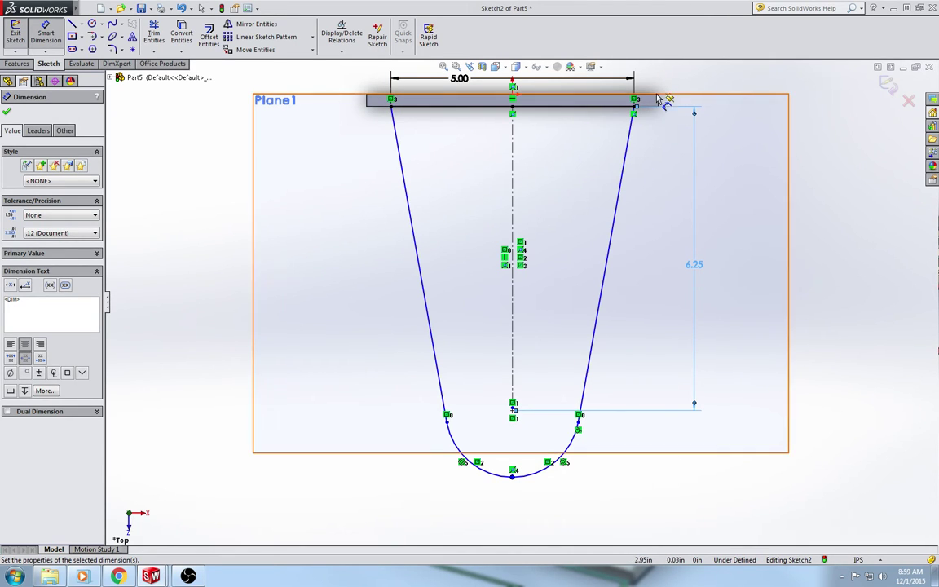
- Dimension the radius of the profile's rounded end as 0.75 in
{"action": "left_click", "coordinate": [576, 458]}
{"action": "left_click", "coordinate": [728, 492]}
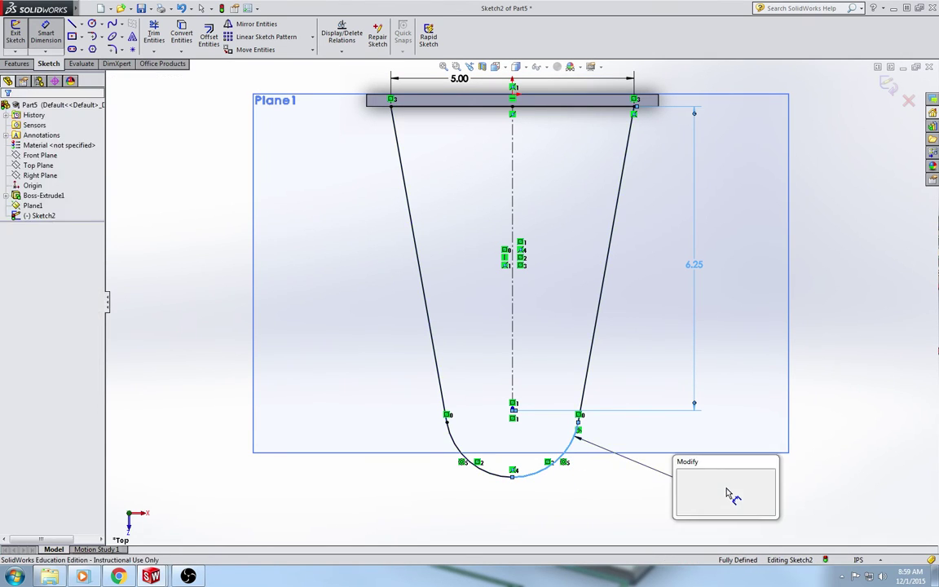
{"action": "type", "text": ".75"}
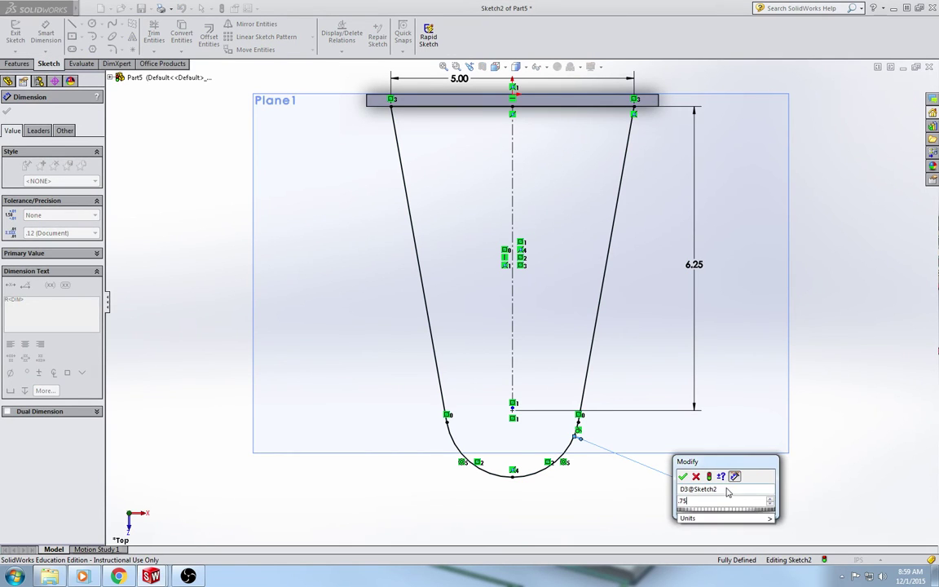
{"action": "key", "text": "Return"}
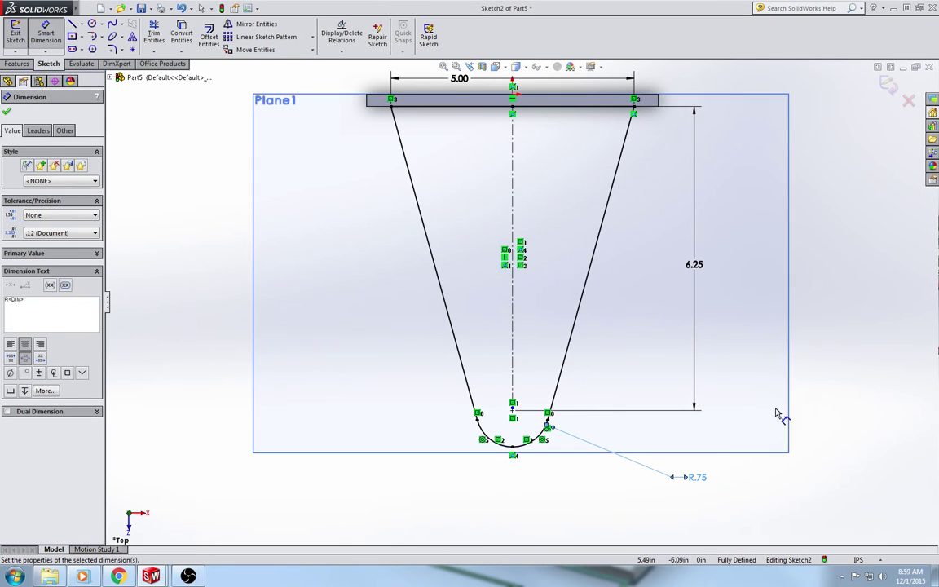
{"action": "left_click", "coordinate": [823, 350]}
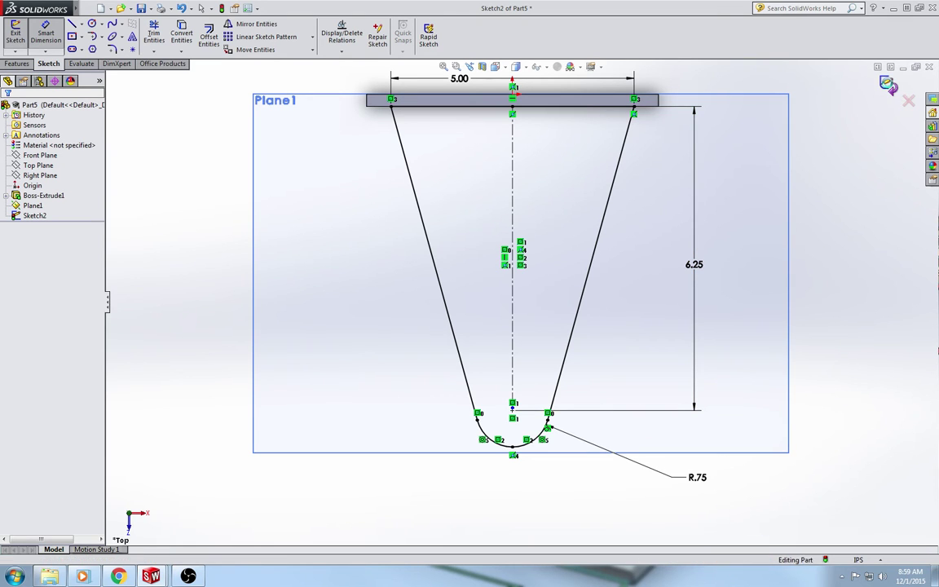
- Exit the sketch and start a blind boss extrude of the shelf profile, pulled about 1.32 in downward from the sketch plane
{"action": "left_click", "coordinate": [888, 86]}
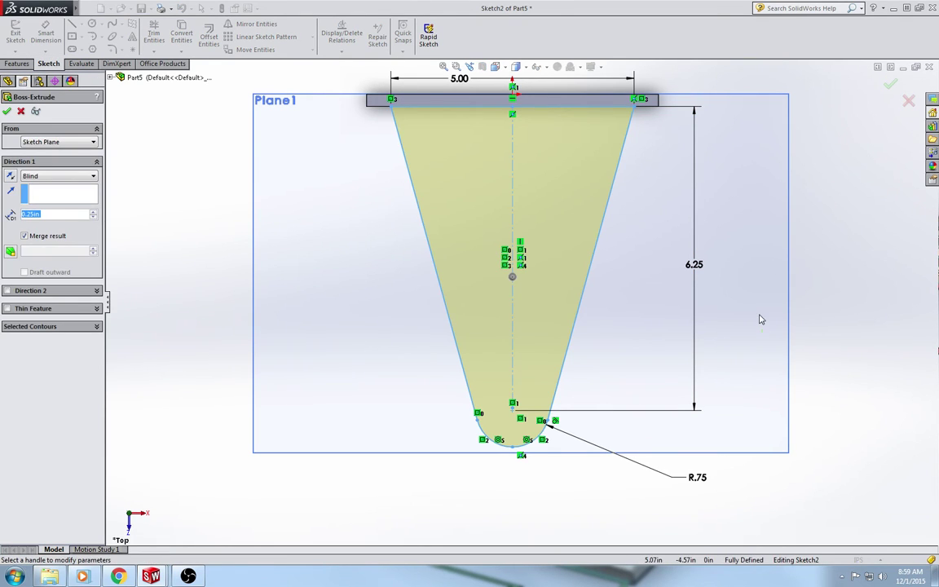
{"action": "middle_click_drag", "start_coordinate": [758, 352], "coordinate": [685, 209]}
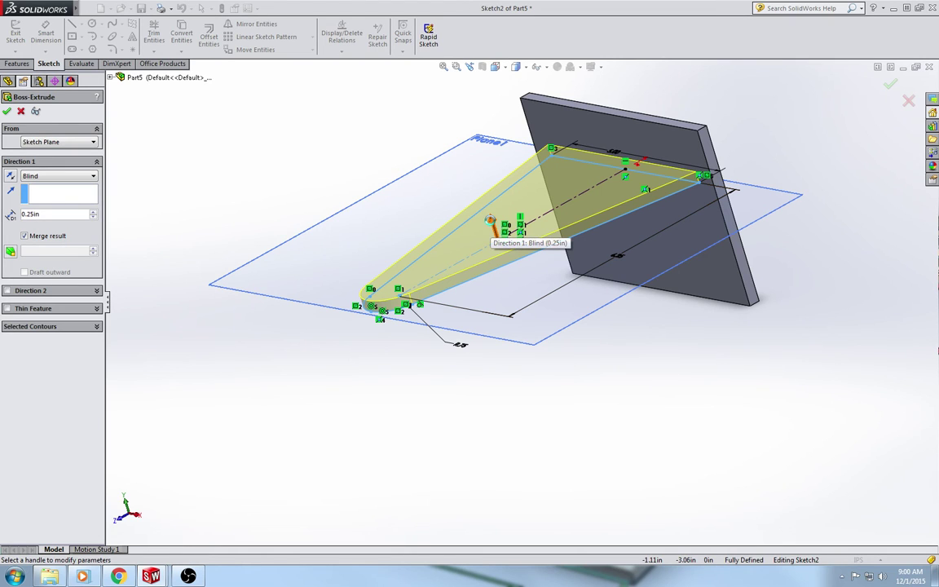
{"action": "left_click", "coordinate": [491, 220]}
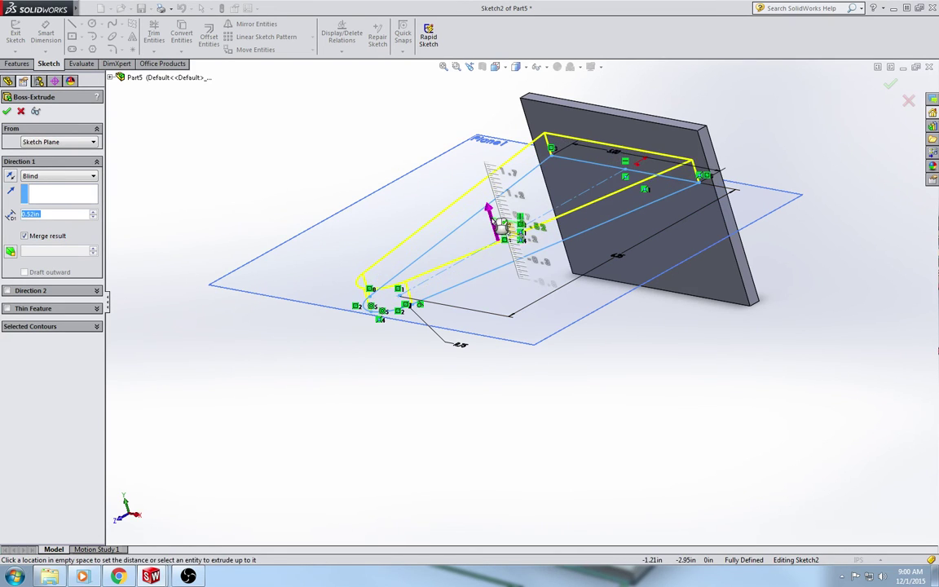
{"action": "left_click", "coordinate": [481, 358]}
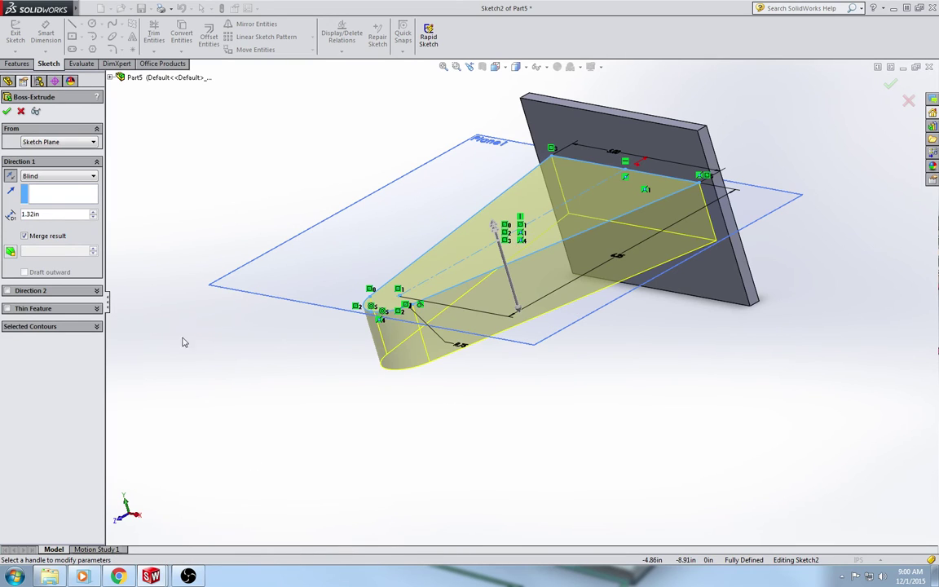